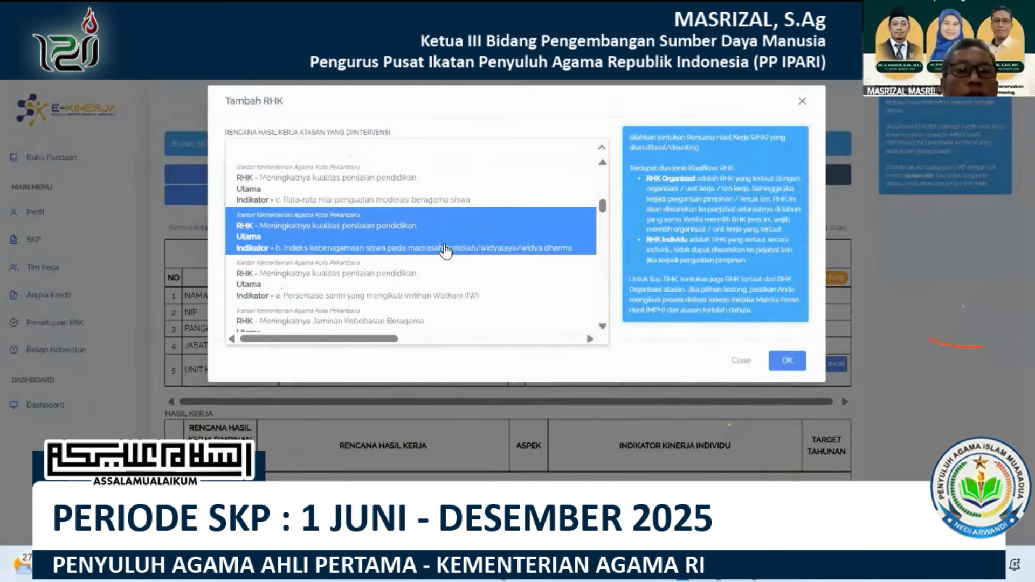
Set the new RHK's intervened superior plan to "b. Rasio penyuluh agama dengan kelompok sasaran yang mendapatkan bimbingan agama" and its type to Utama.
scroll(446, 248, down, 5)
scroll(444, 243, up, 1)
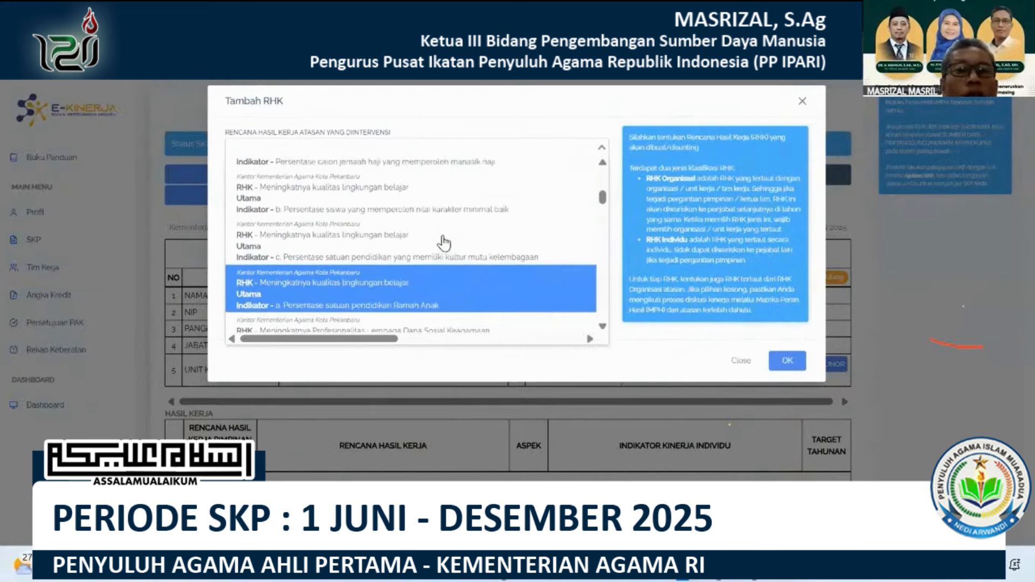
scroll(444, 244, up, 3)
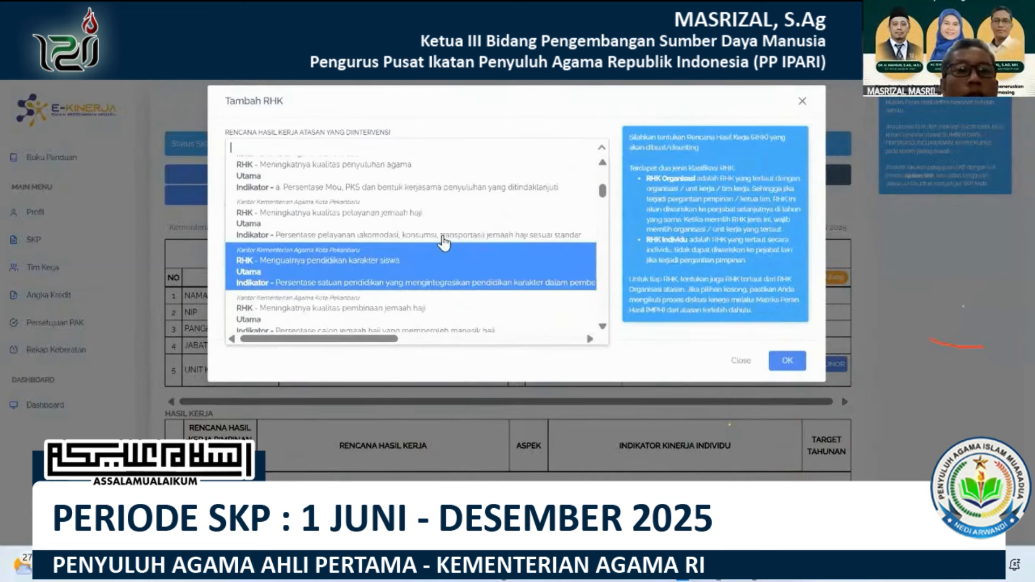
scroll(422, 209, up, 2)
click(435, 204)
click(438, 185)
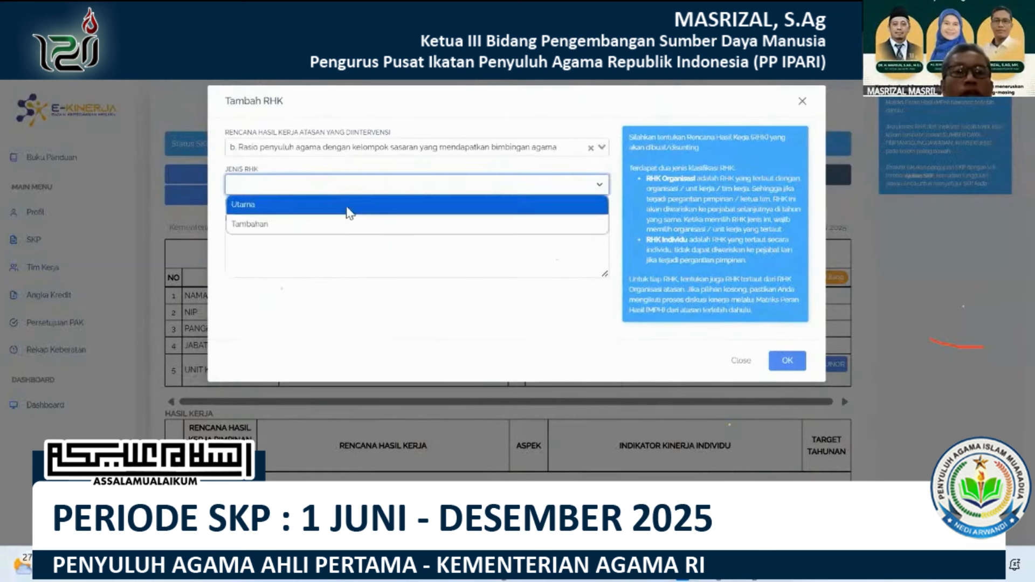
click(347, 207)
Copy the work plan text in P62 (item 4) of the Excel sheet into the RHK's Rencana Hasil Kerja in E-Kinerja and save it.
click(754, 568)
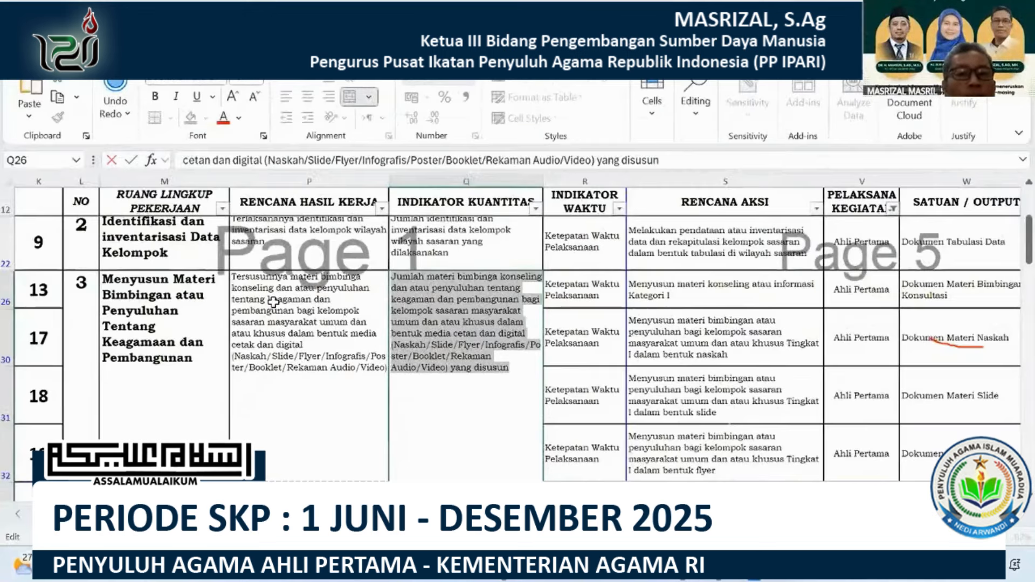
scroll(273, 301, down, 2)
scroll(274, 300, down, 2)
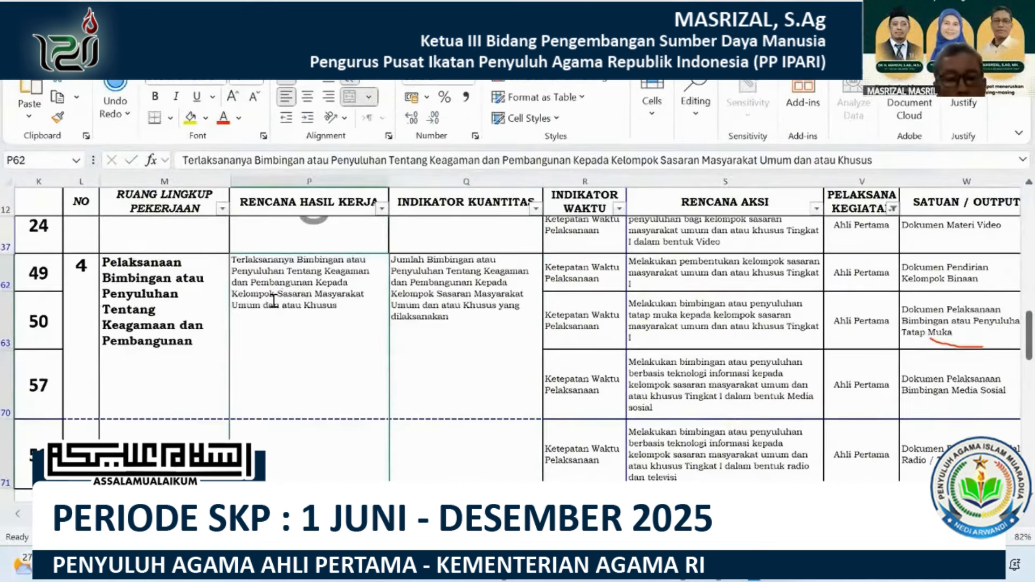
click(273, 291)
key(ctrl+c)
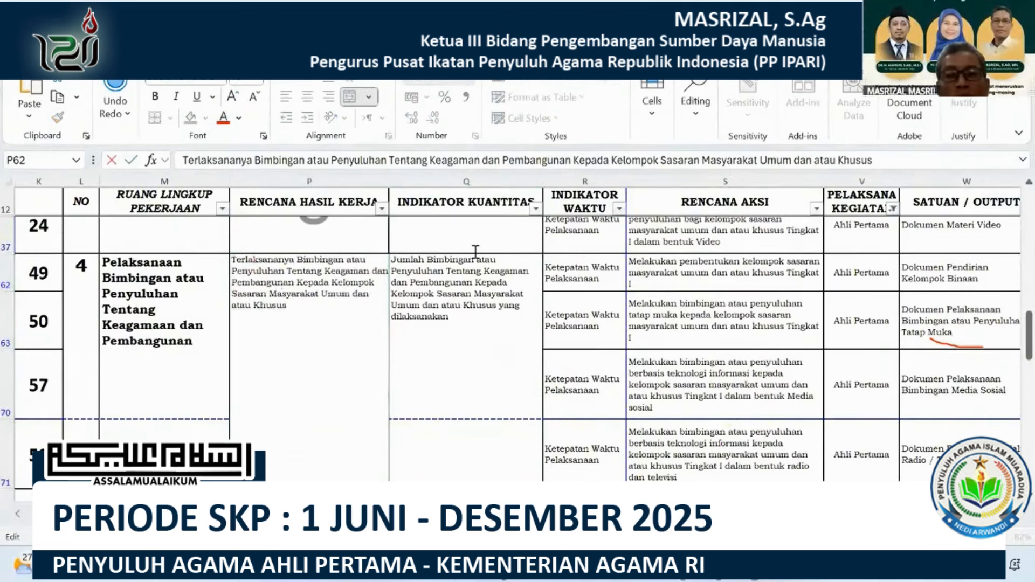
key(alt+Tab)
click(469, 234)
key(ctrl+v)
click(787, 362)
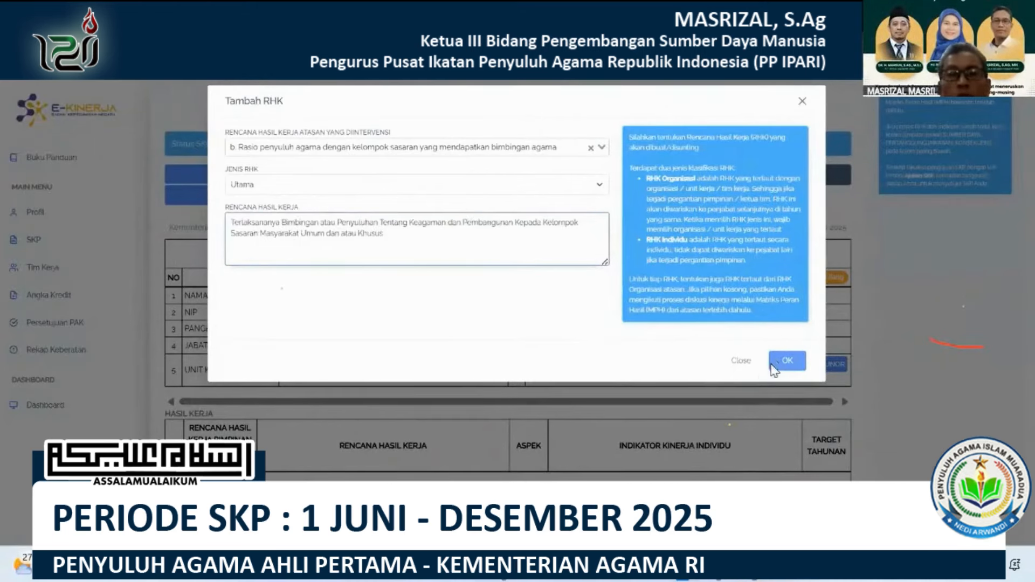
Start a new indicator for the fourth RHK with the aspect Kuantitas.
scroll(581, 413, down, 3)
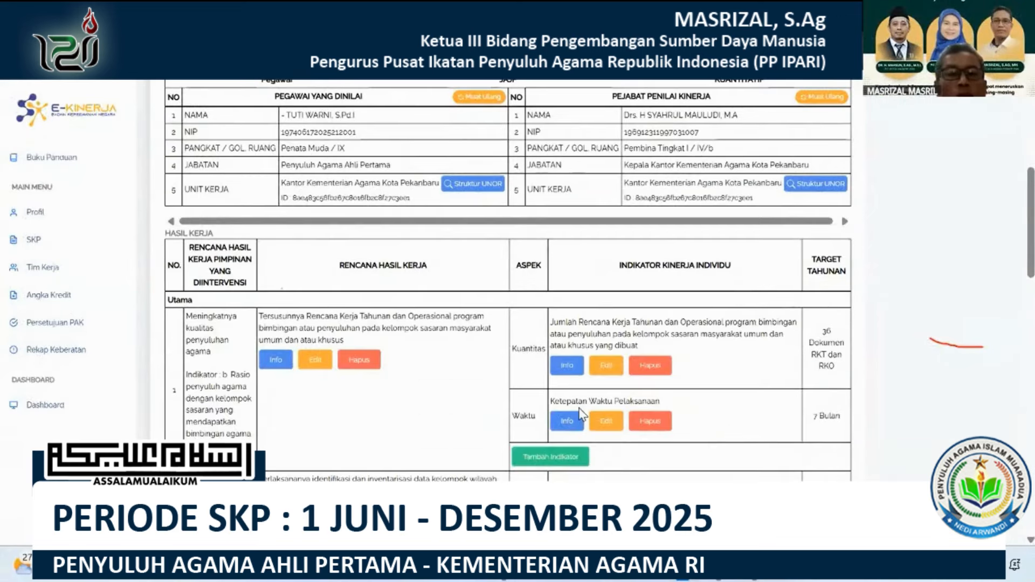
scroll(558, 337, down, 9)
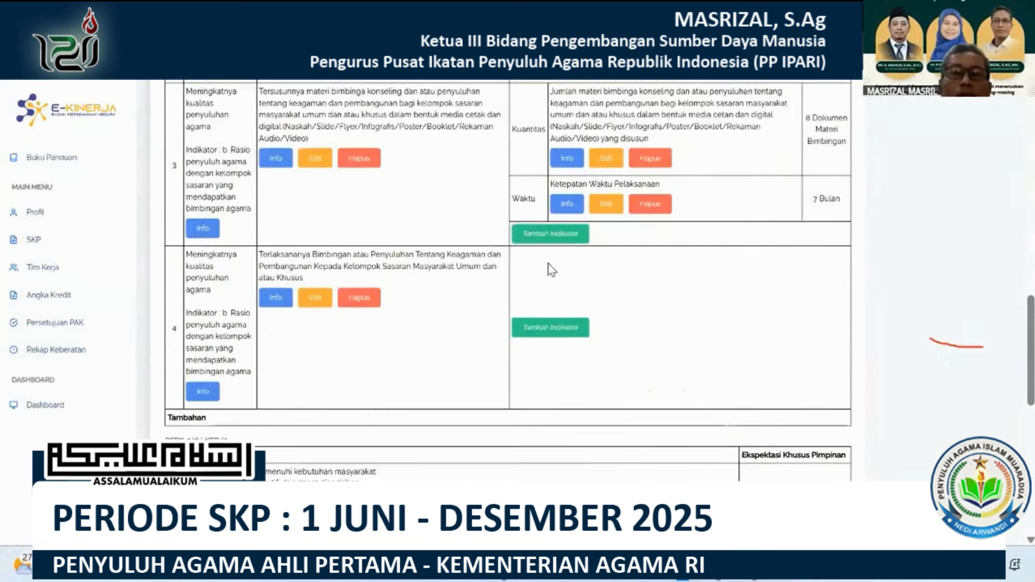
click(546, 228)
click(518, 150)
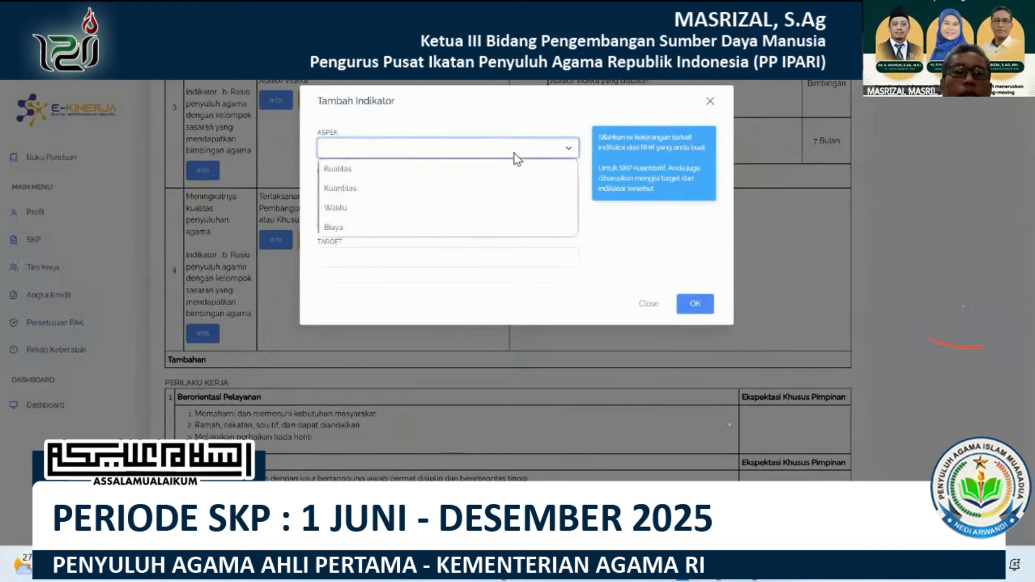
click(400, 193)
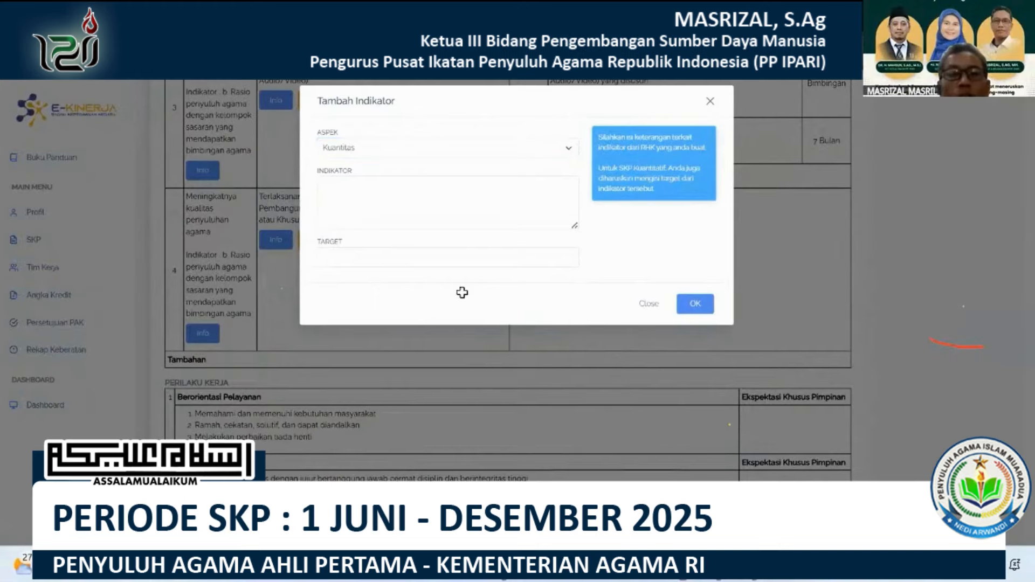
Copy the quantity indicator text in Q62 (item 4) of the Excel sheet into the new indicator's description in E-Kinerja.
key(alt+Tab)
click(464, 293)
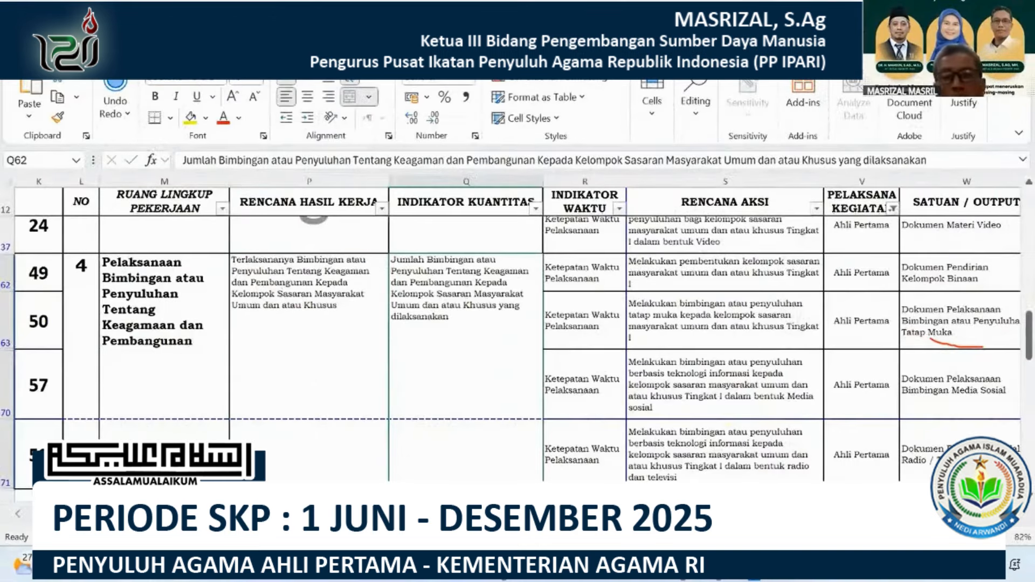
key(ctrl+c)
key(alt+Tab)
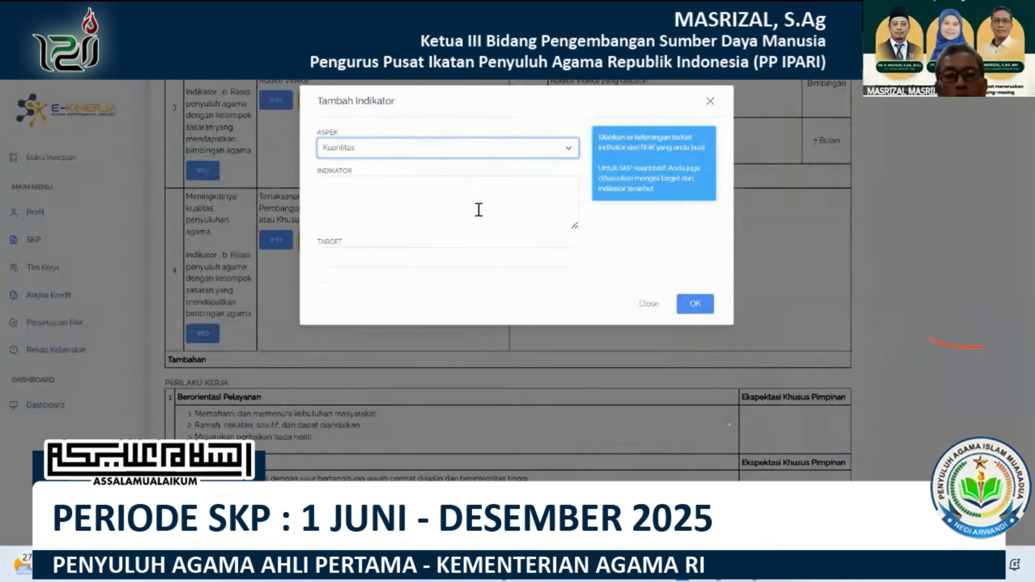
click(477, 208)
key(ctrl+v)
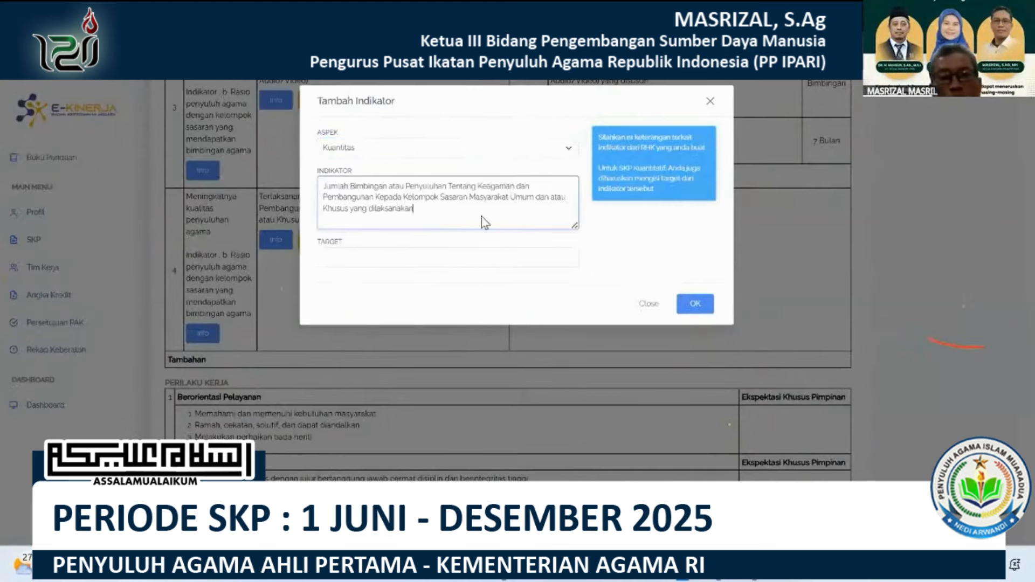
Set the quantity indicator's target to "140 Dokumen Pelaksanaan Bimbingan" and save the indicator.
click(530, 258)
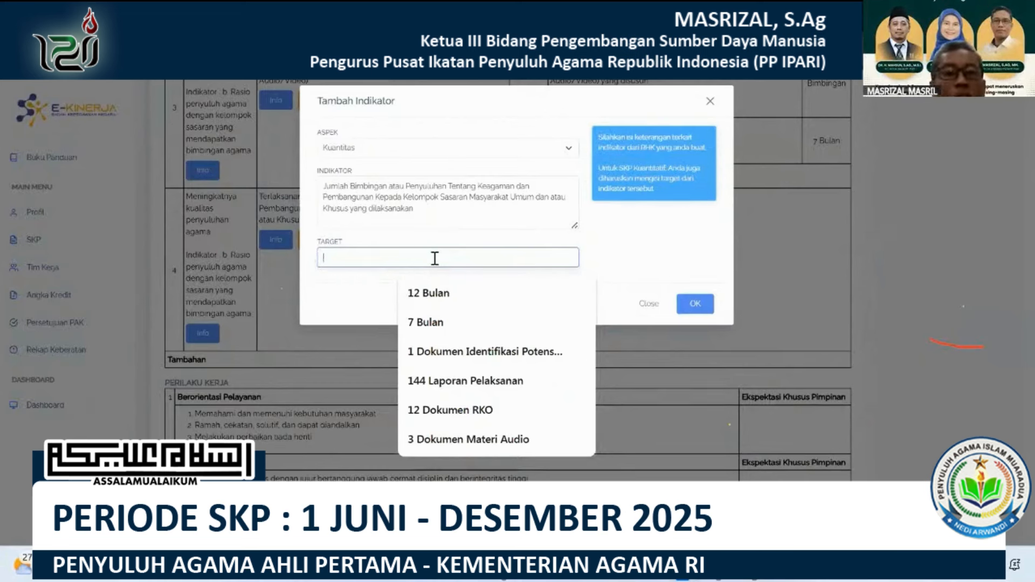
text(1)
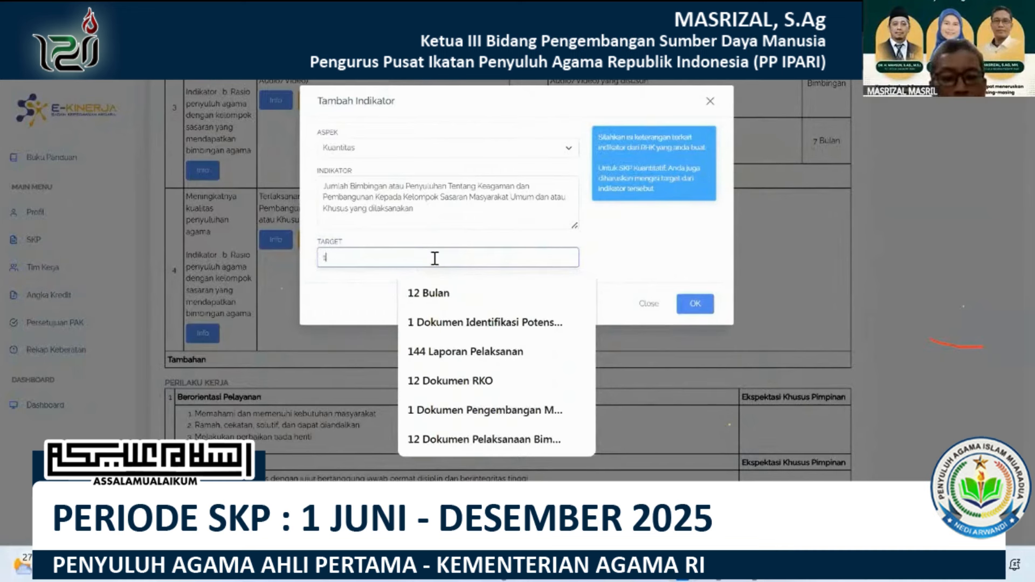
text(40)
click(464, 297)
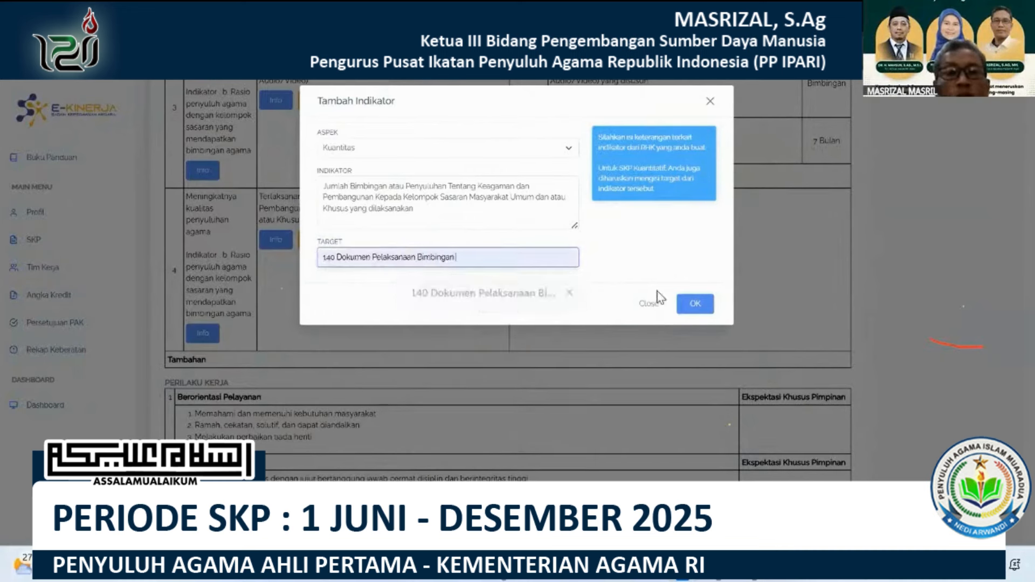
click(686, 304)
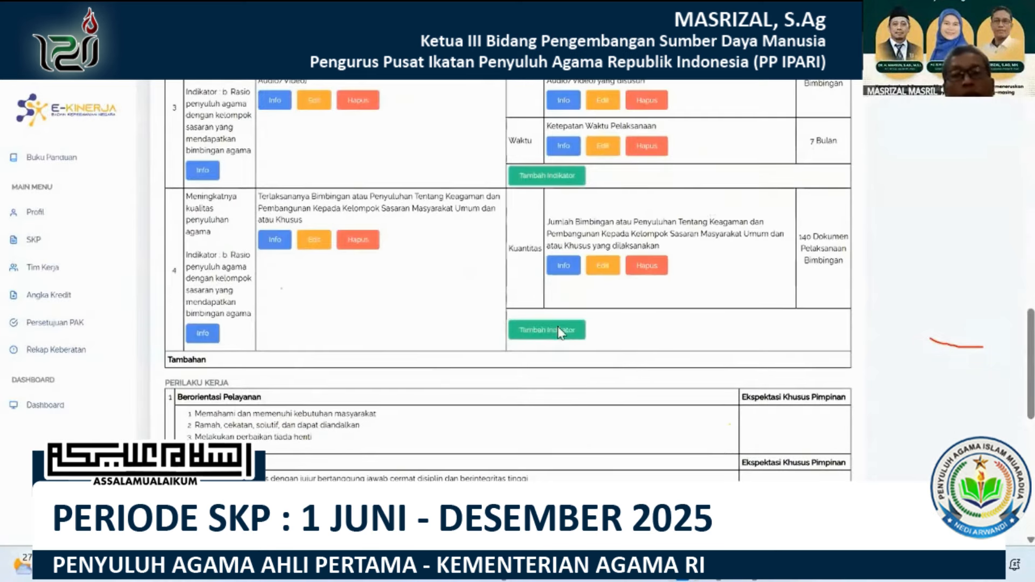
Add a Waktu indicator "Ketepatan Waktu Pelaksanaan" with the target "7 Bulan" to the fourth RHK.
click(558, 331)
click(433, 151)
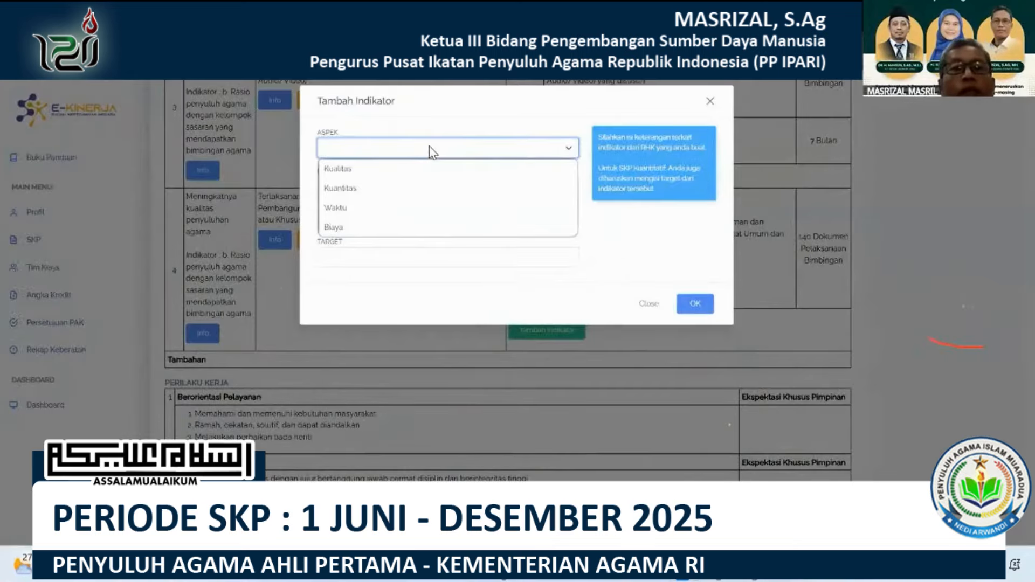
click(372, 209)
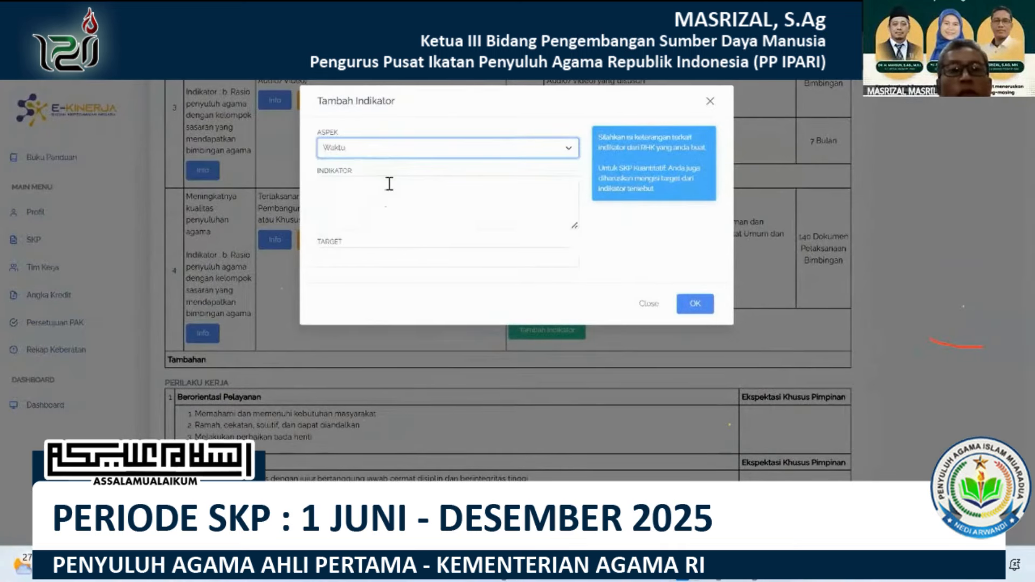
click(390, 184)
text(Kete)
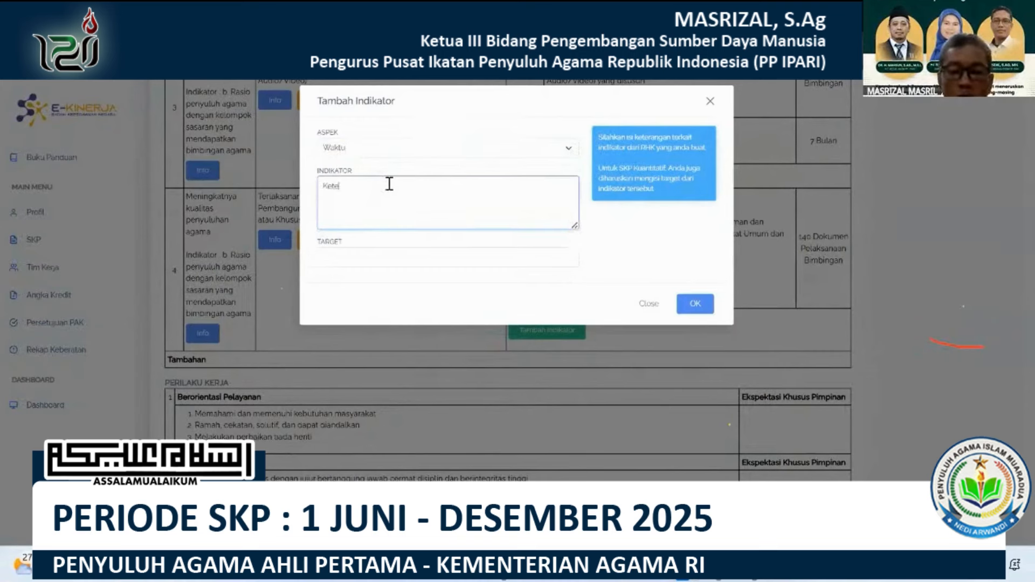
text(patan Waktu)
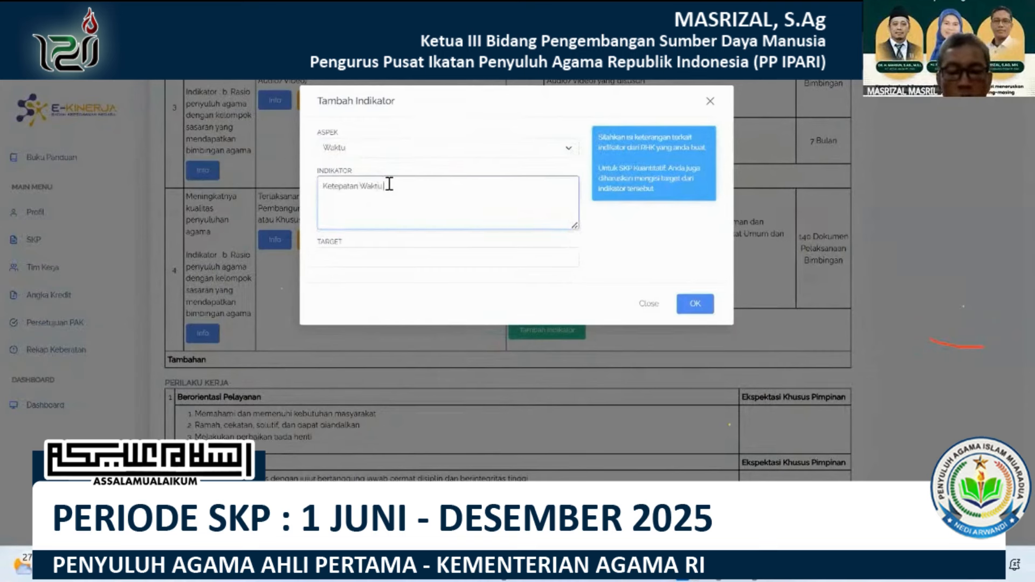
text( Pelaksanaa)
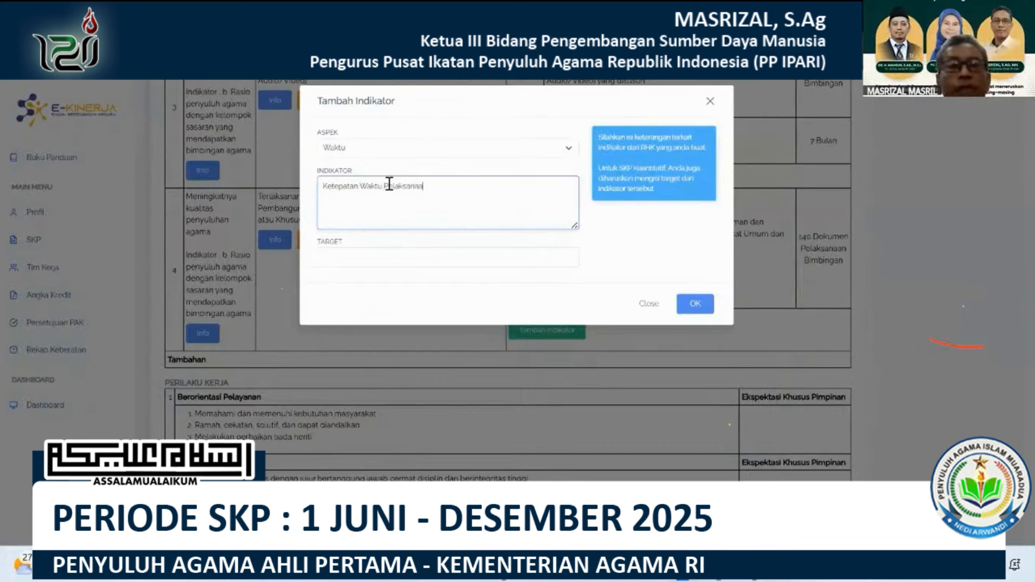
text(n)
click(422, 257)
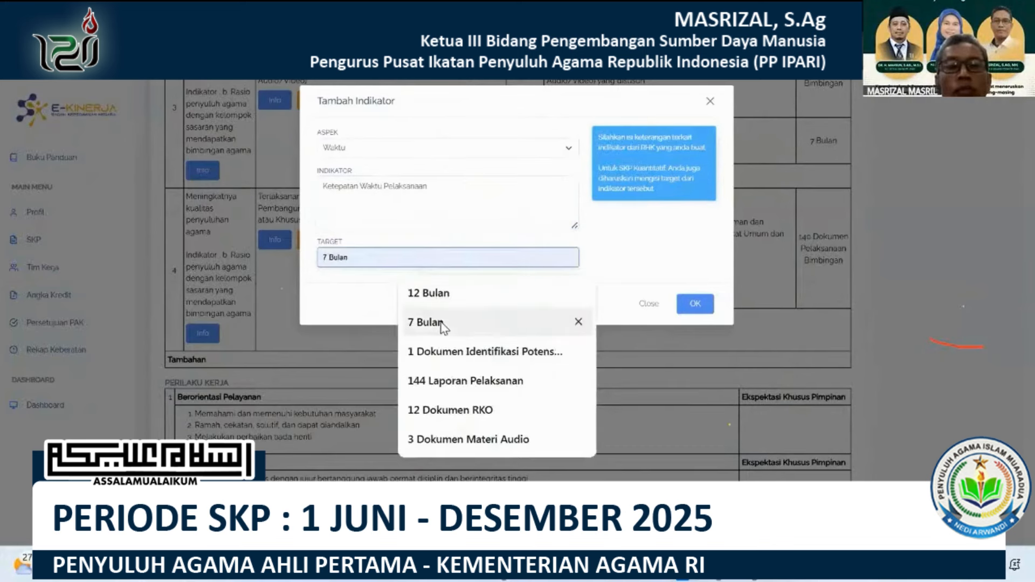
click(442, 326)
click(695, 312)
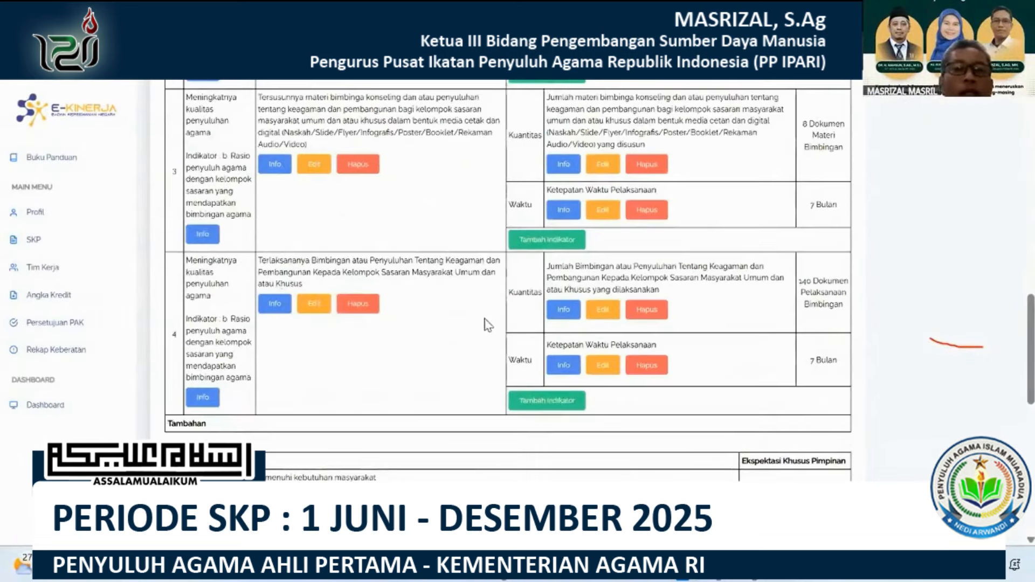
Start a fifth RHK of type Utama under the superior indicator "b. Rasio penyuluh agama dengan kelompok sasaran yang mendapatkan bimbingan agama".
click(422, 201)
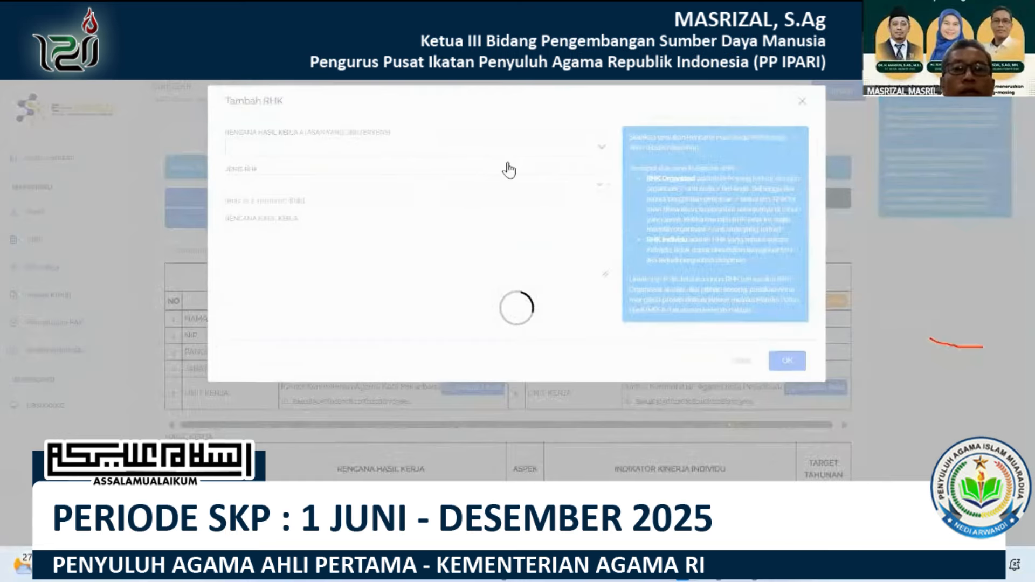
click(553, 145)
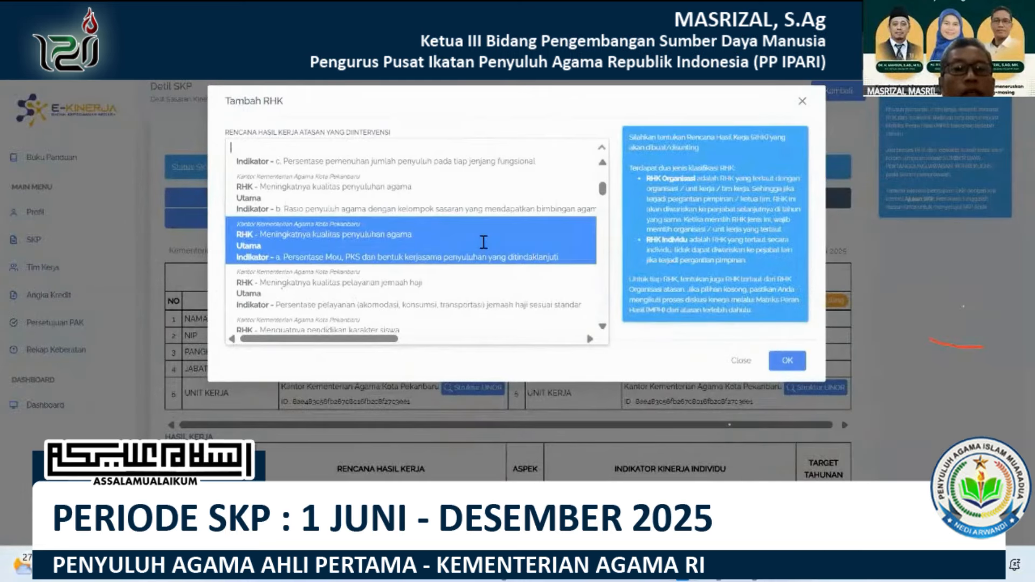
click(484, 207)
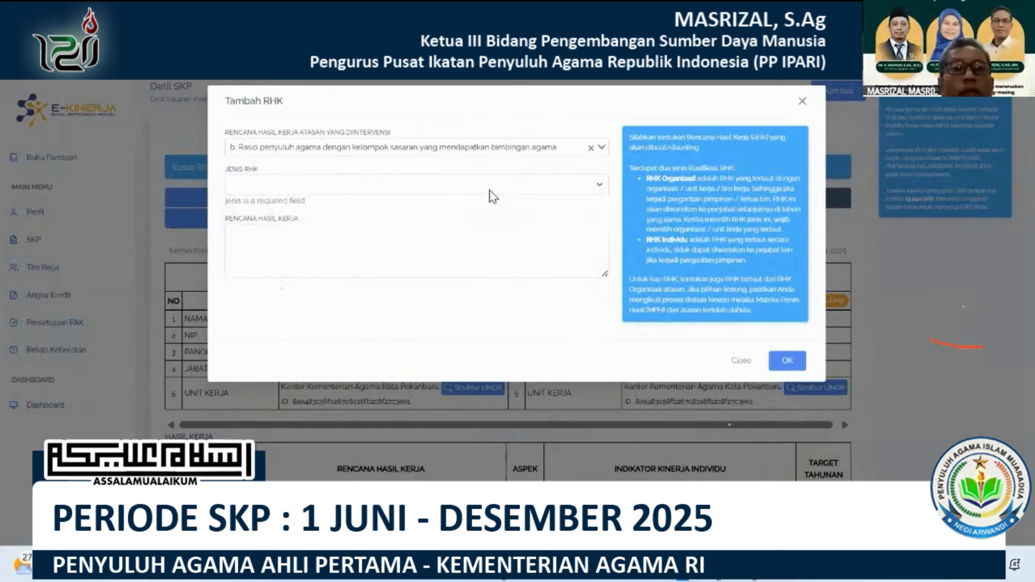
click(489, 190)
click(441, 208)
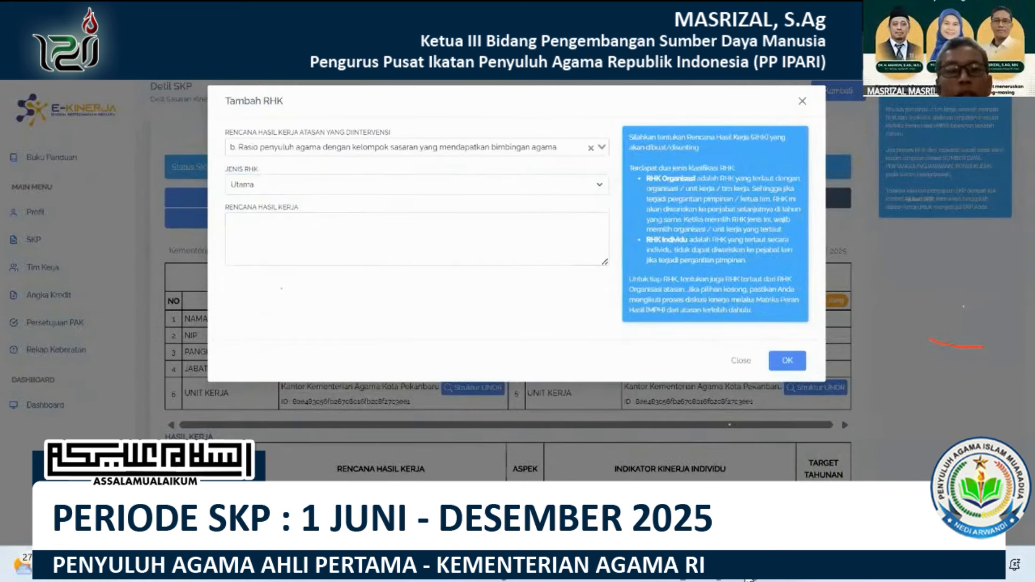
Copy "Terlaksananya kegiatan pelayanan konseling atau informasi" from P78 of the Excel sheet into the fifth RHK's Rencana Hasil Kerja in E-Kinerja and save it.
key(alt+Tab)
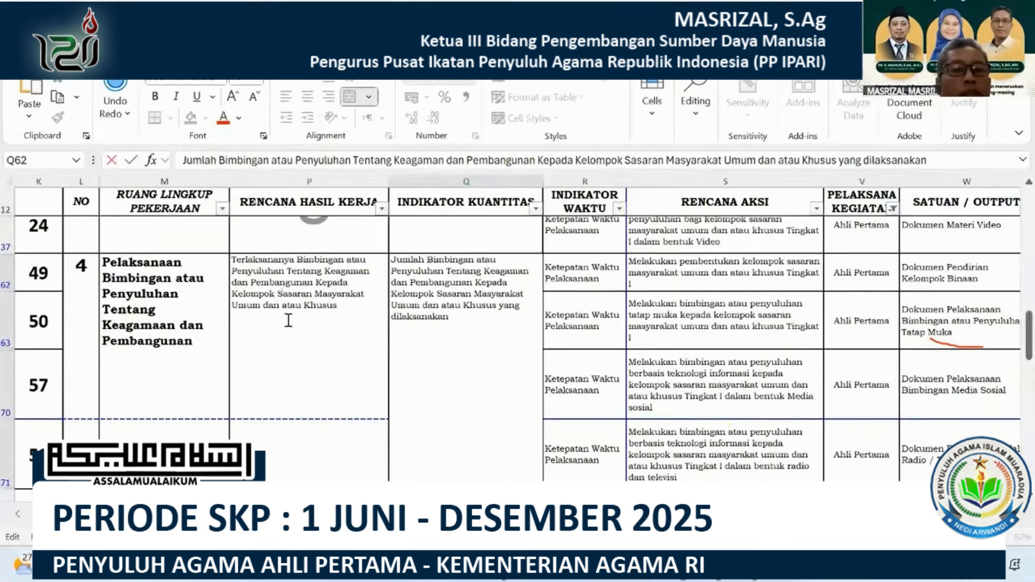
scroll(289, 321, down, 3)
double_click(289, 321)
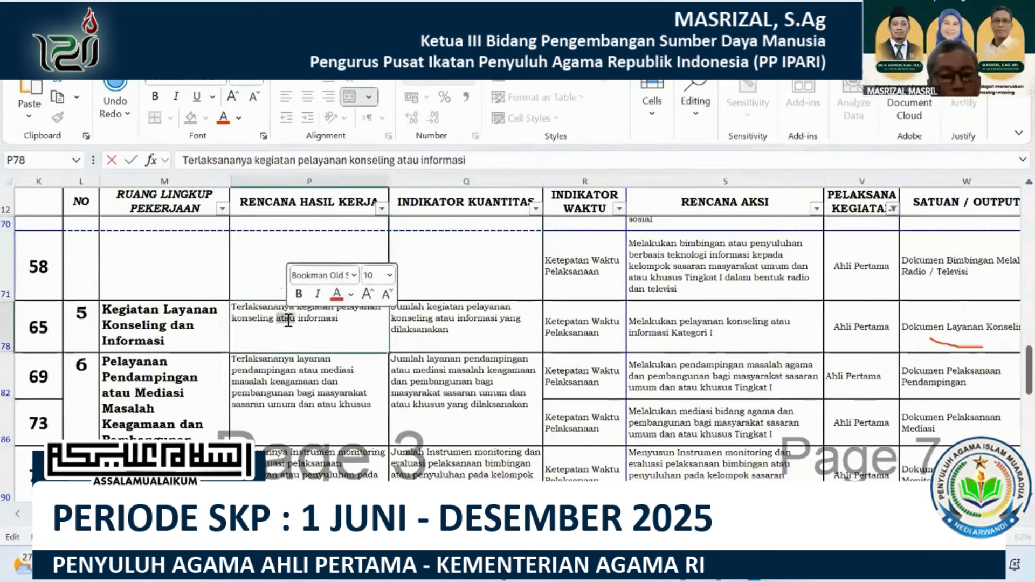
key(ctrl+a)
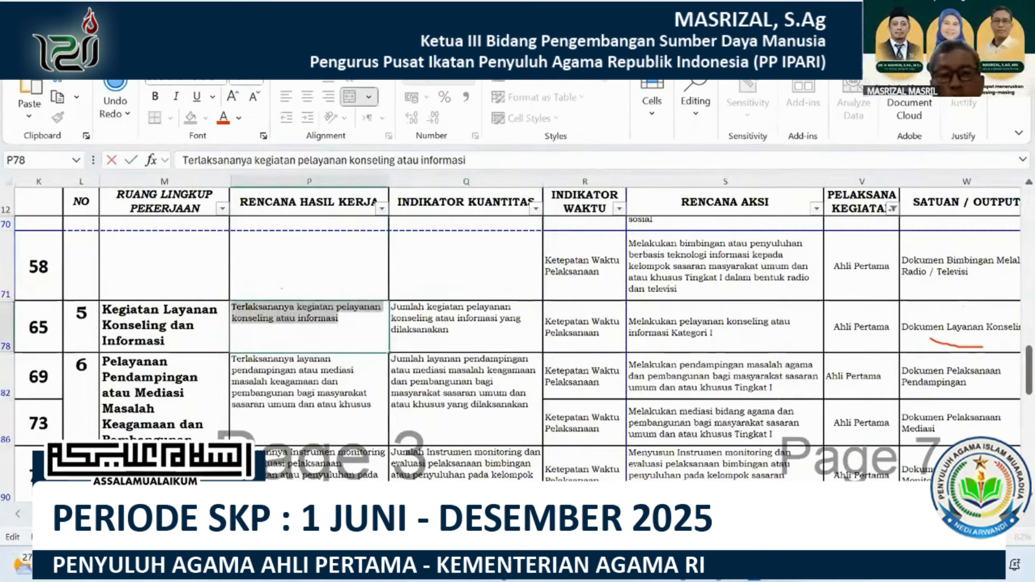
key(ctrl+c)
key(alt+Tab)
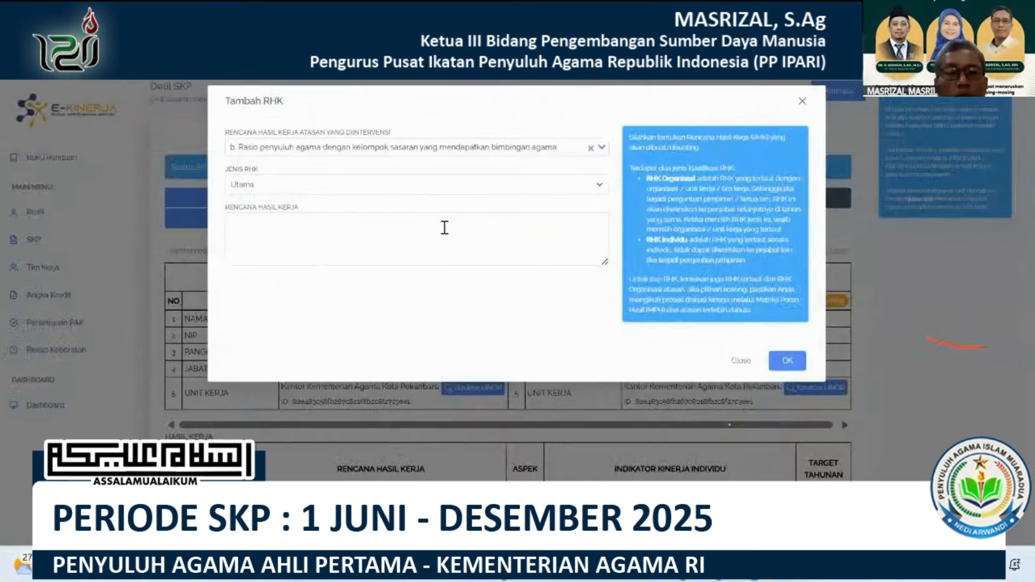
key(ctrl+v)
click(787, 360)
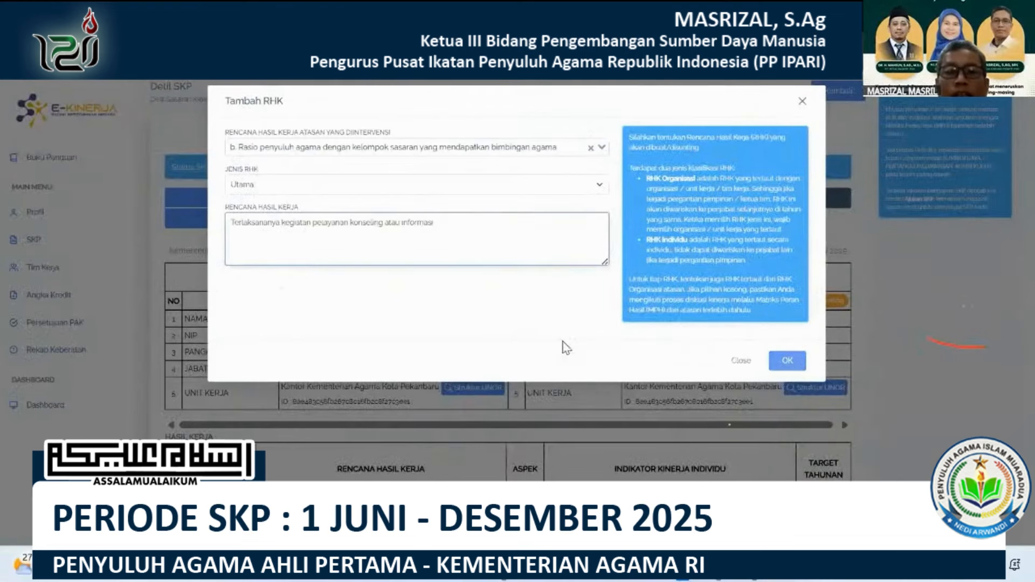
scroll(564, 345, down, 10)
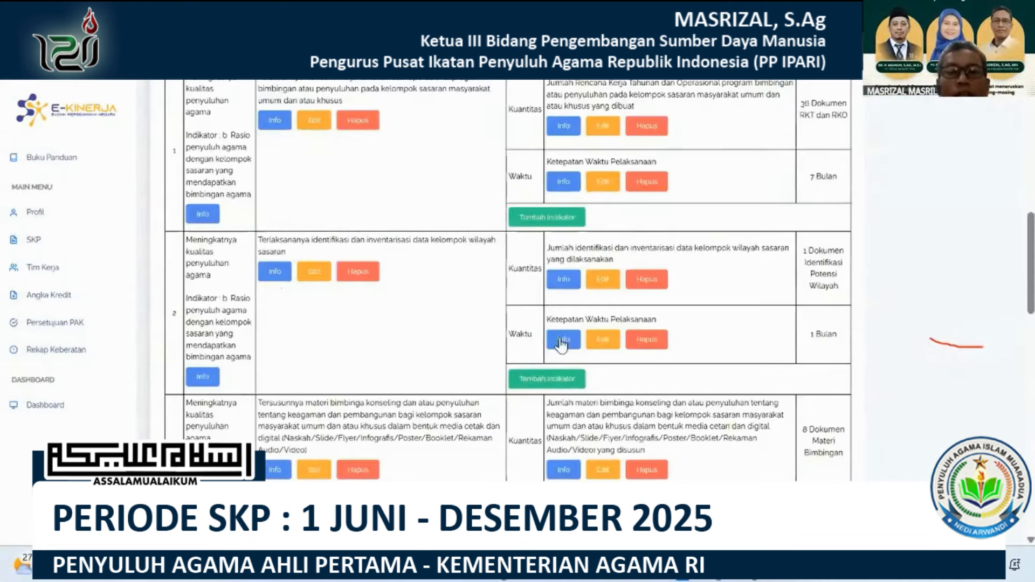
Start a Kuantitas indicator for the fifth RHK with "Jumlah kegiatan pelayanan konseling atau informasi yang dilaksanakan" copied from the Excel sheet.
scroll(561, 344, down, 5)
click(539, 189)
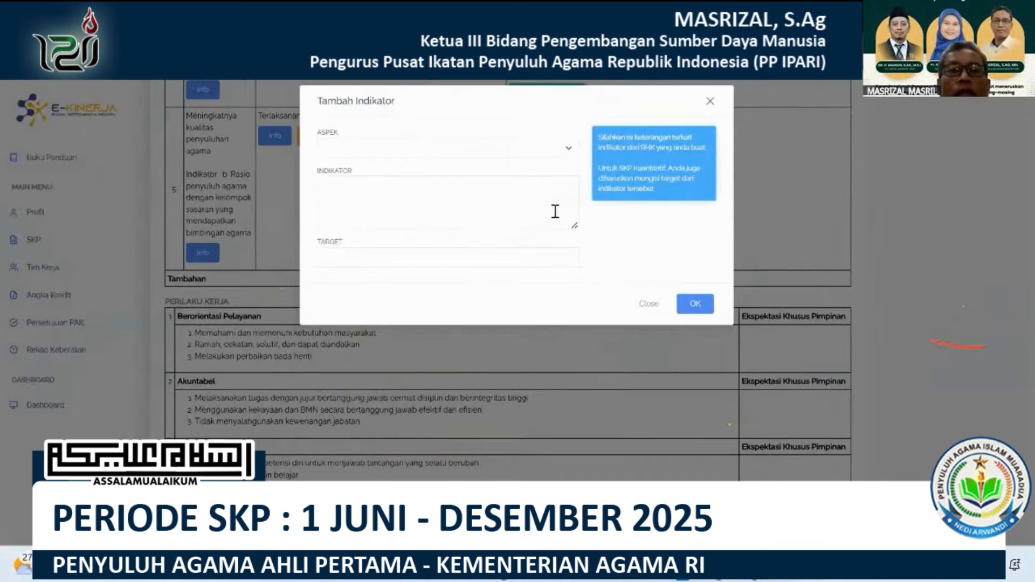
click(415, 149)
click(358, 189)
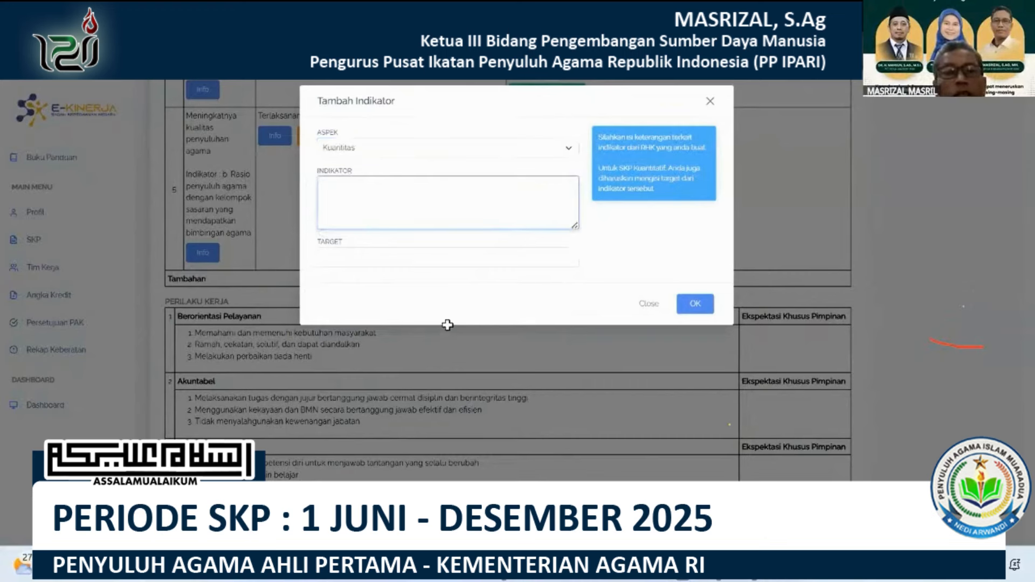
key(alt+Tab)
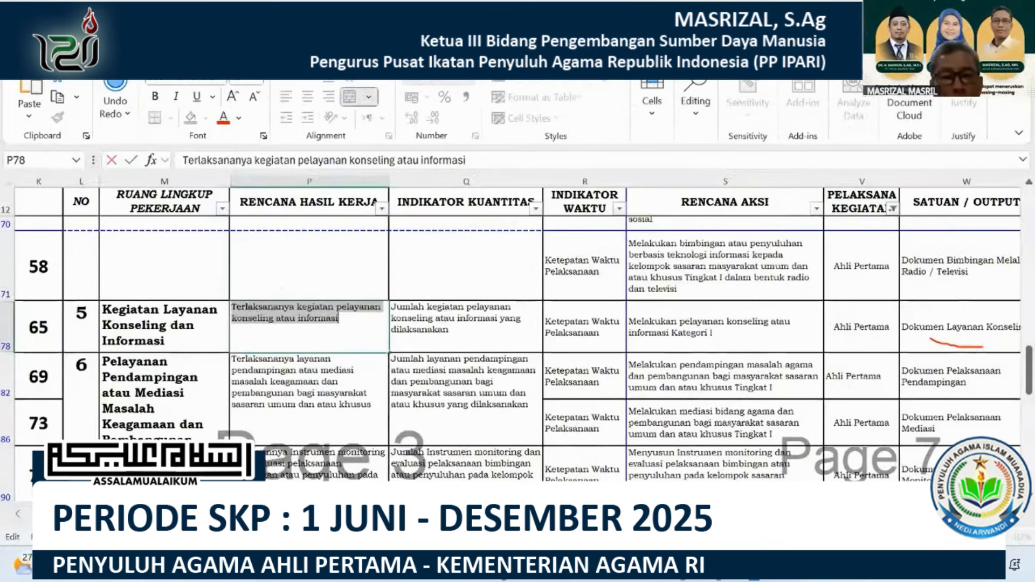
key(Tab)
key(alt+Tab)
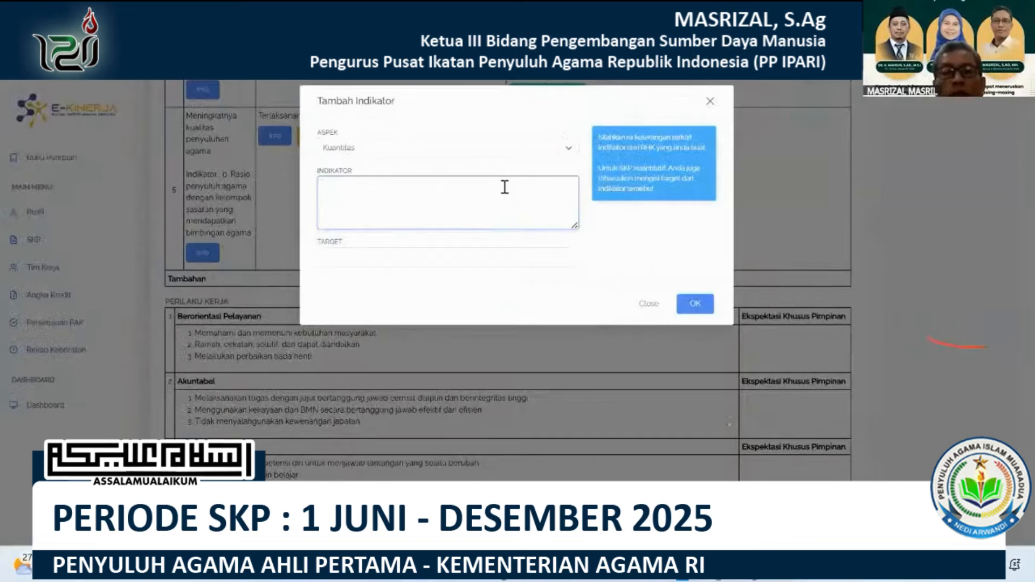
key(ctrl+v)
Set the quantity indicator's target to "7 Dokumen Layanan Konseling" and save the indicator.
click(448, 259)
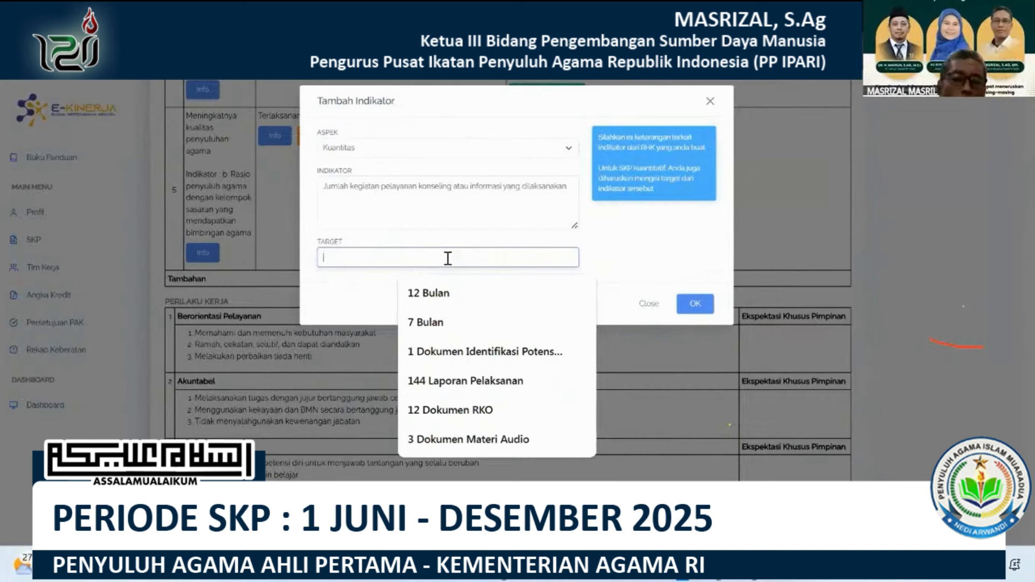
text(72 Dokumen RKO)
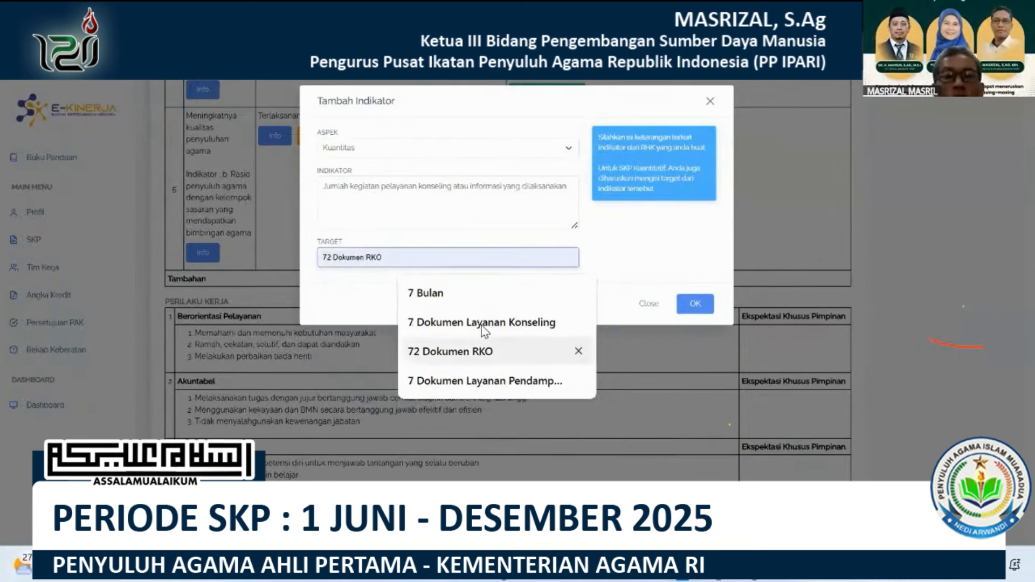
click(485, 326)
click(684, 304)
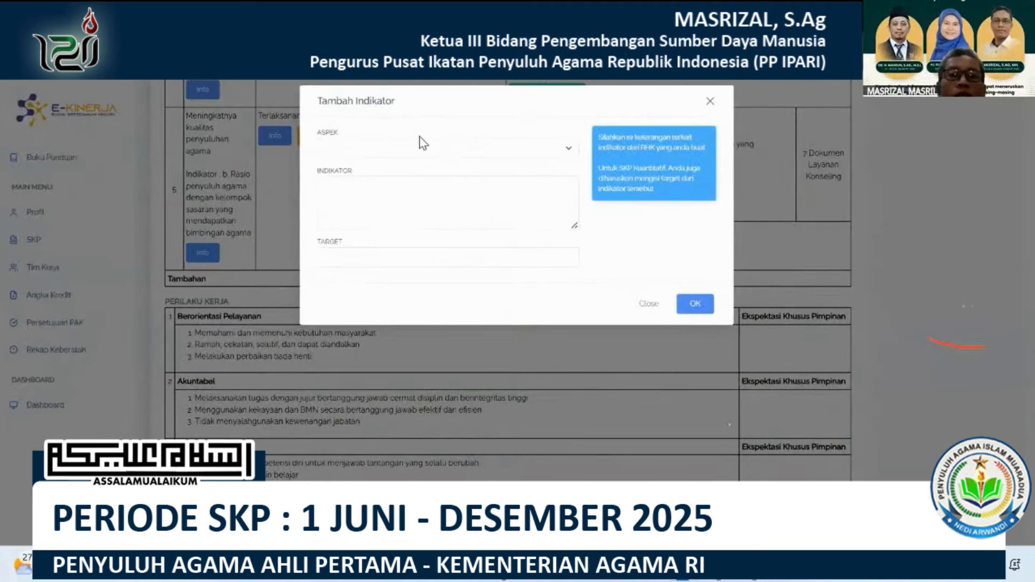
Add a Waktu indicator "Ketepatan Waktu pelaksanaan" with the target "7 Bulan" to the fifth RHK.
click(424, 142)
click(359, 203)
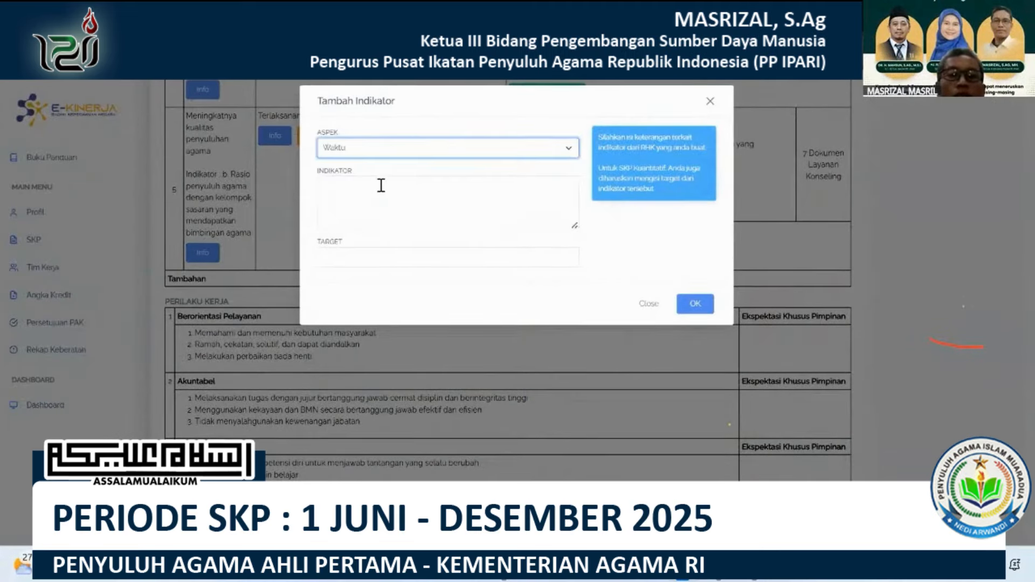
click(381, 186)
text(Ketepatan)
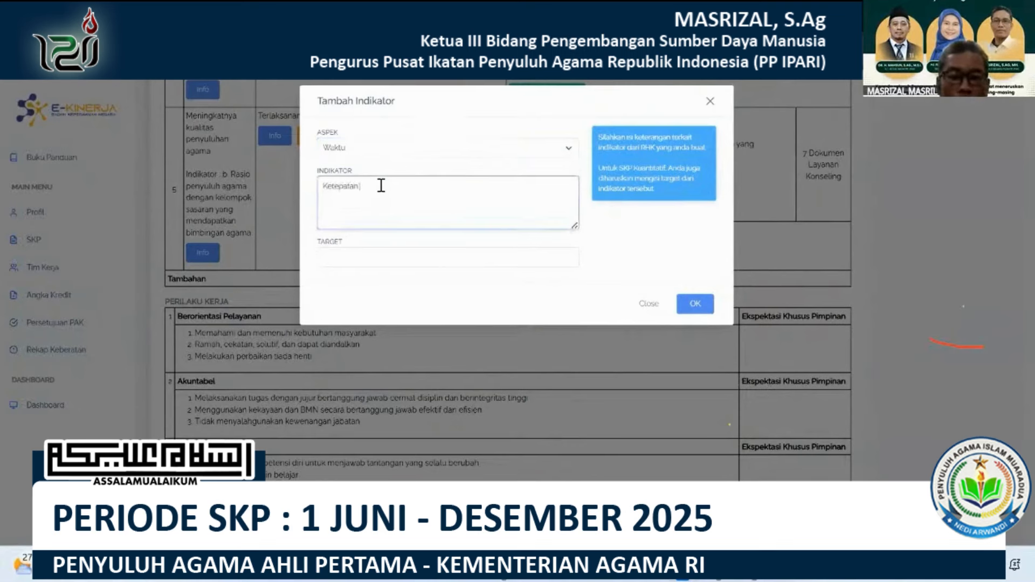
text( Waktu pelaksanaan)
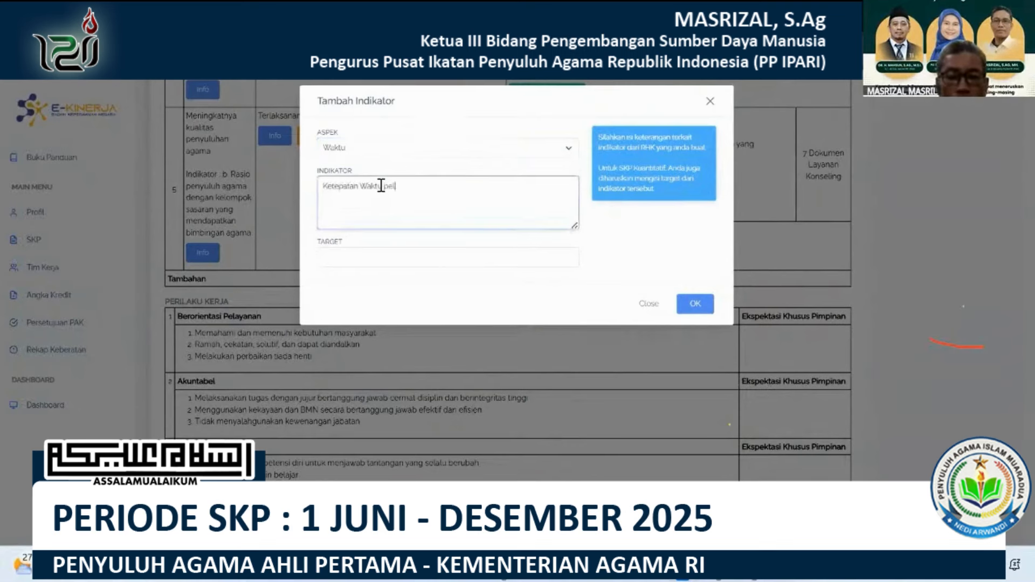
key(Tab)
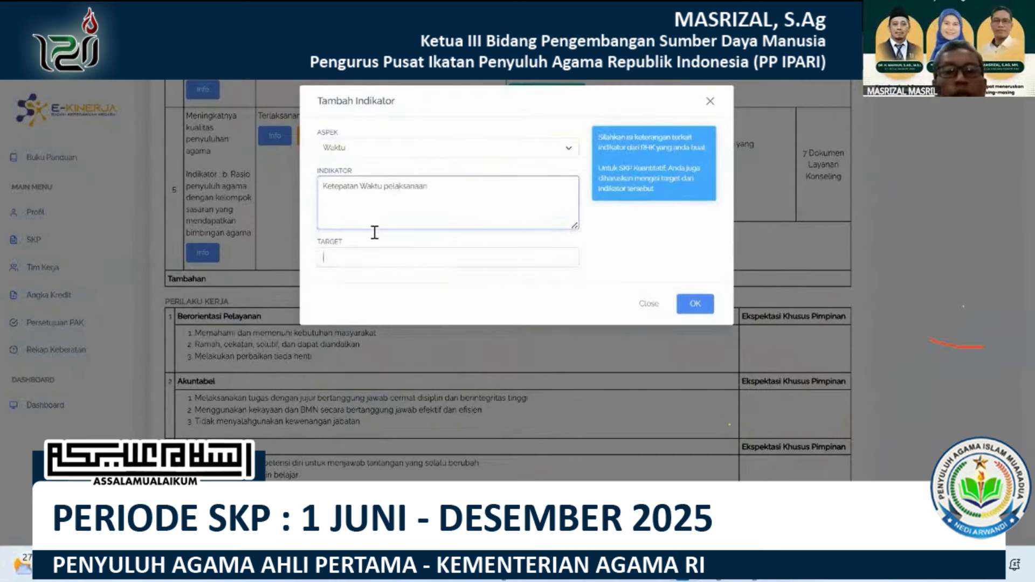
key(Down)
key(Down)
key(Down)
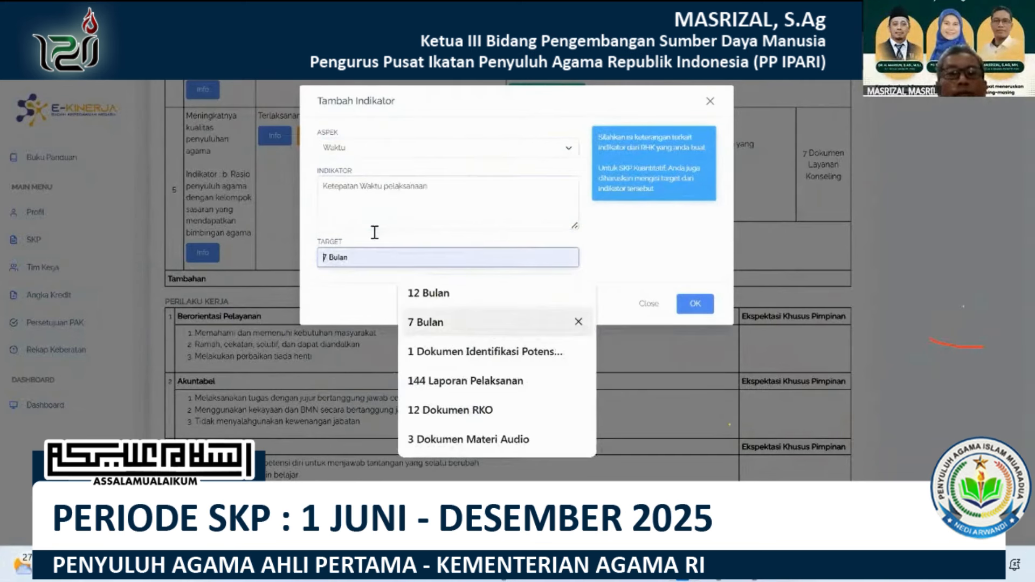
key(Return)
click(690, 306)
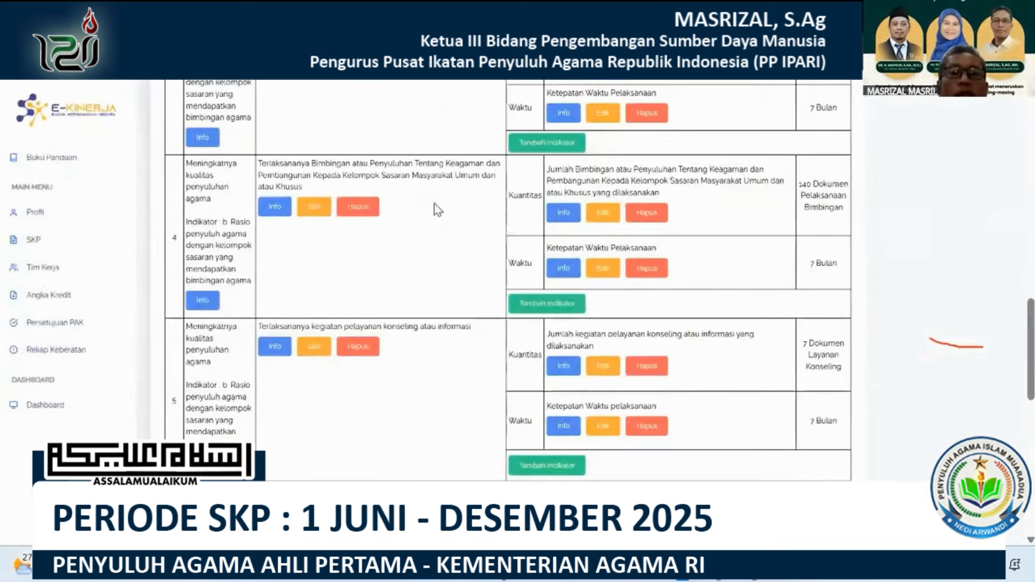
Add a sixth Utama RHK under superior indicator "b. Rasio penyuluh agama dengan kelompok sasaran yang mendapatkan bimbingan agama" with the result text from Excel cell P82.
scroll(464, 162, up, 5)
scroll(470, 150, up, 10)
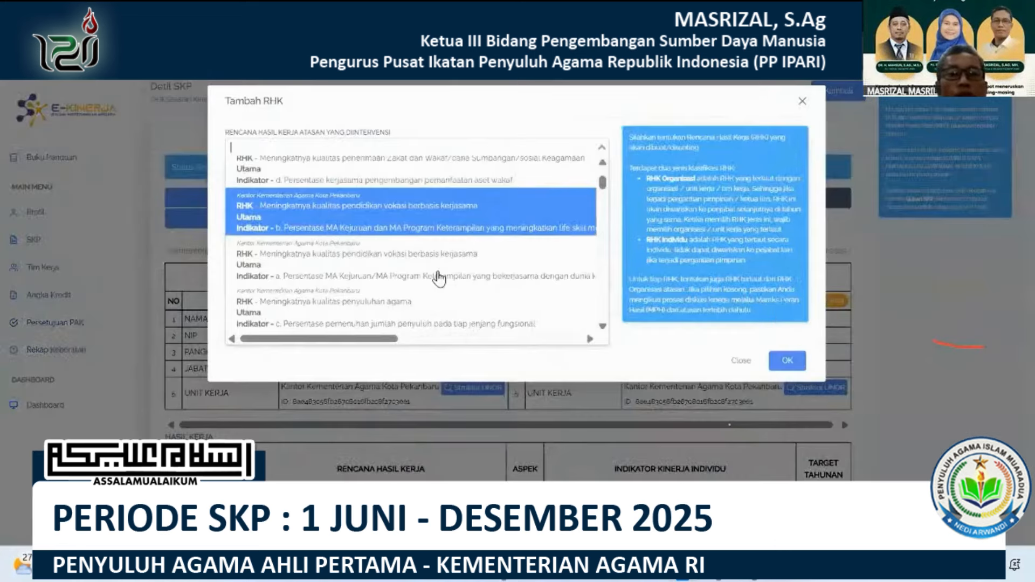
scroll(438, 274, down, 2)
click(438, 271)
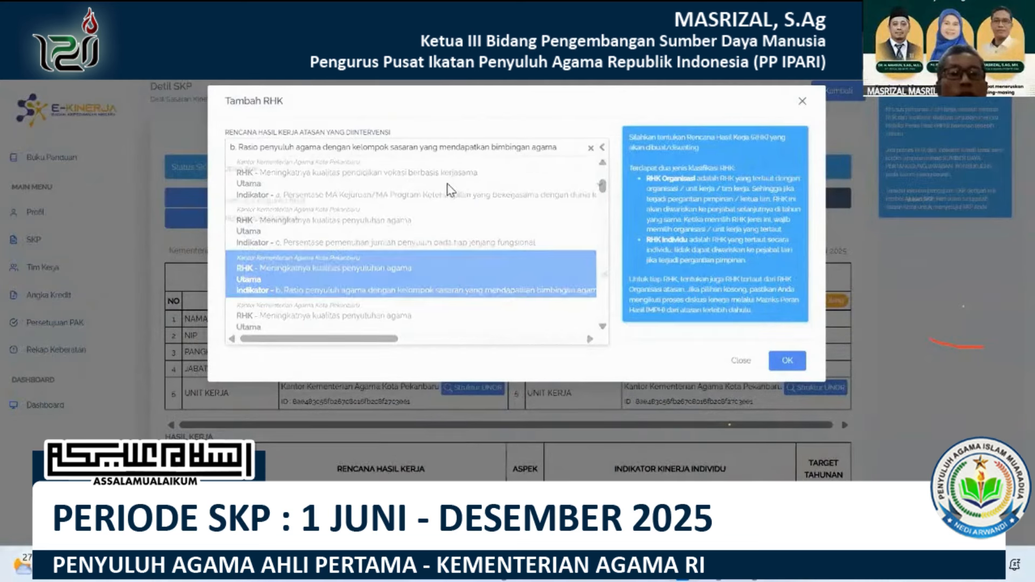
click(417, 190)
click(416, 205)
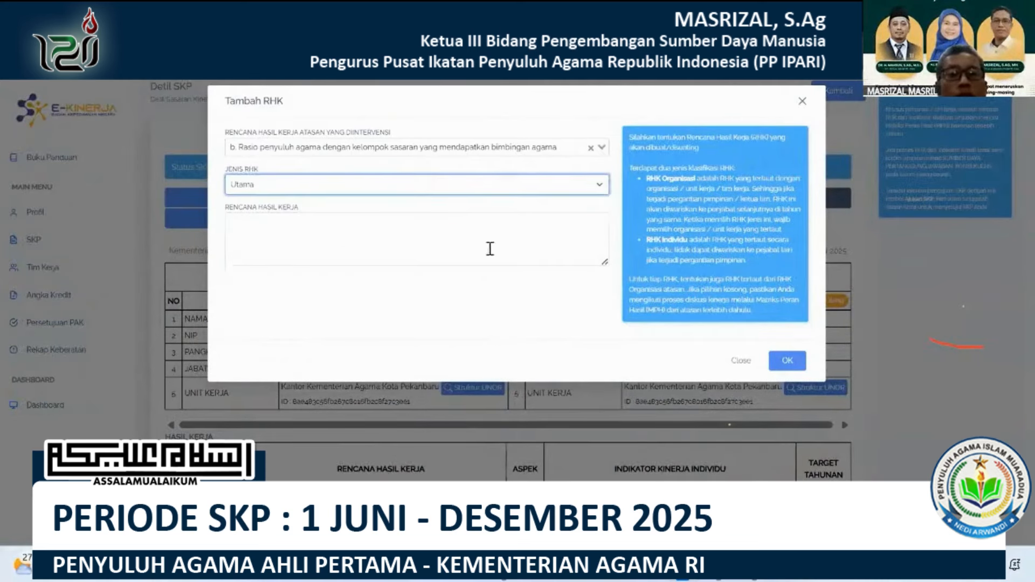
click(477, 230)
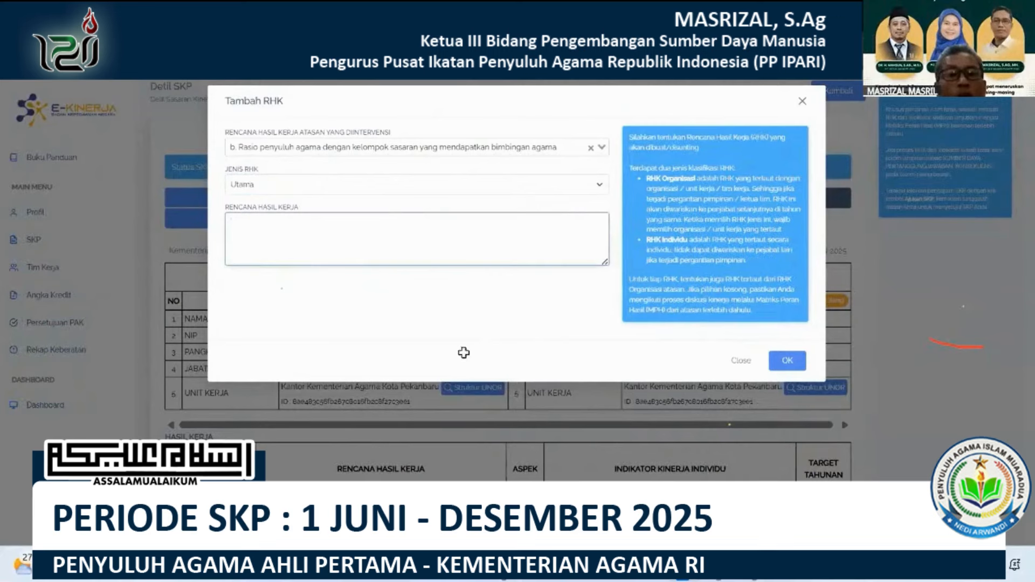
key(alt+Tab)
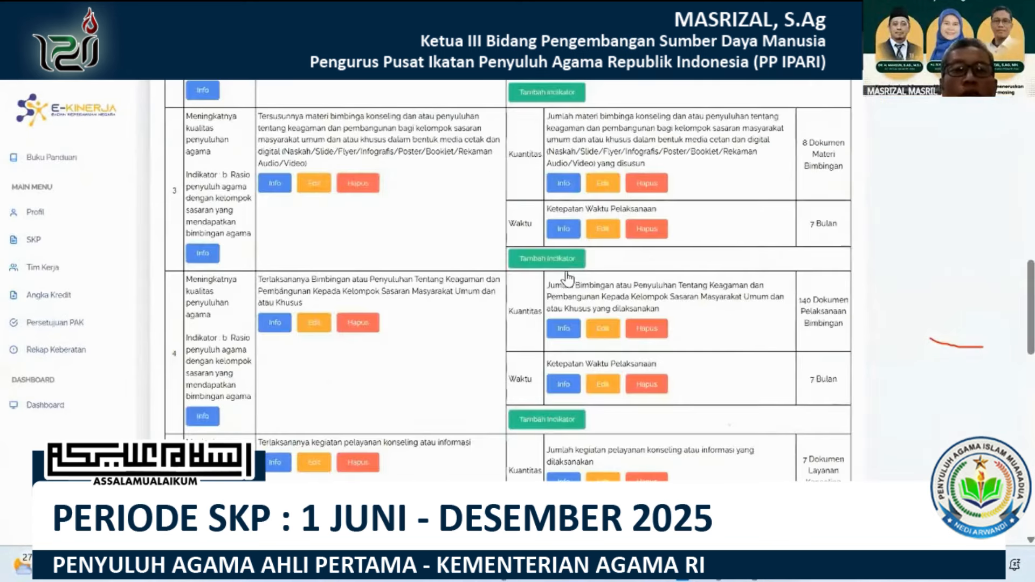
Start a Kuantitas indicator for the sixth RHK and fill in its text from the Indikator Kuantitas cell in row 82 of the Excel sheet.
click(565, 265)
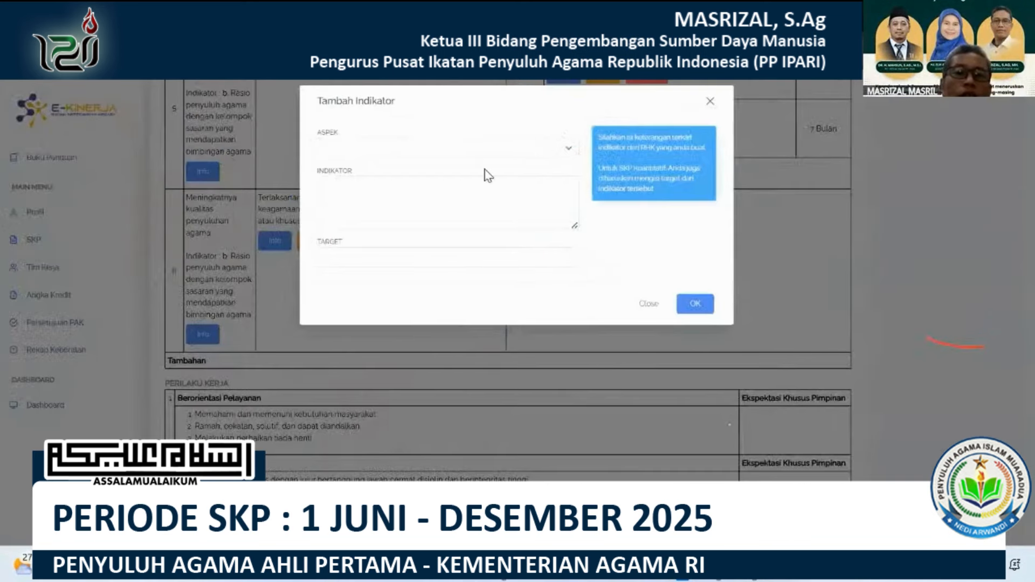
click(405, 148)
click(413, 209)
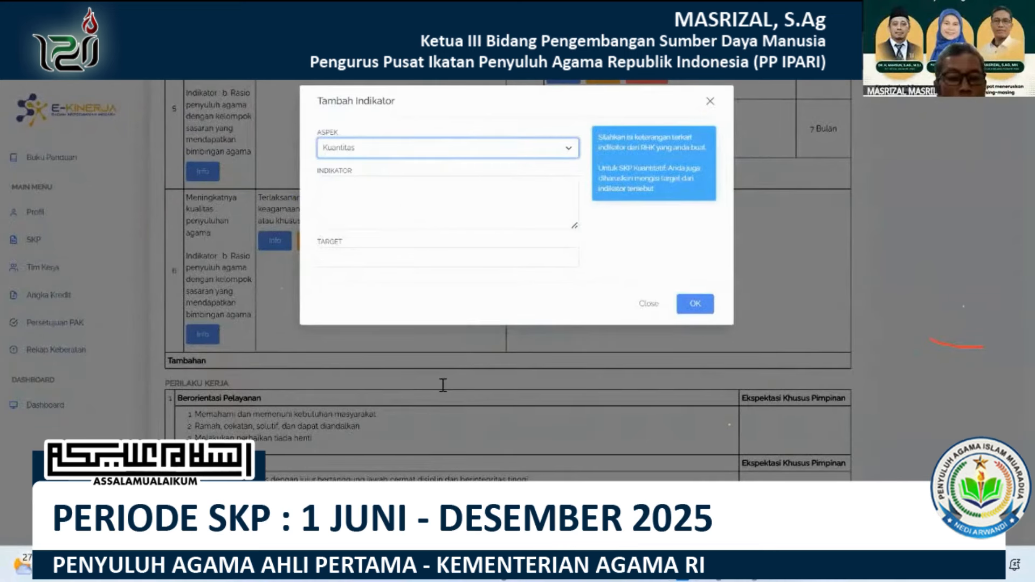
click(754, 566)
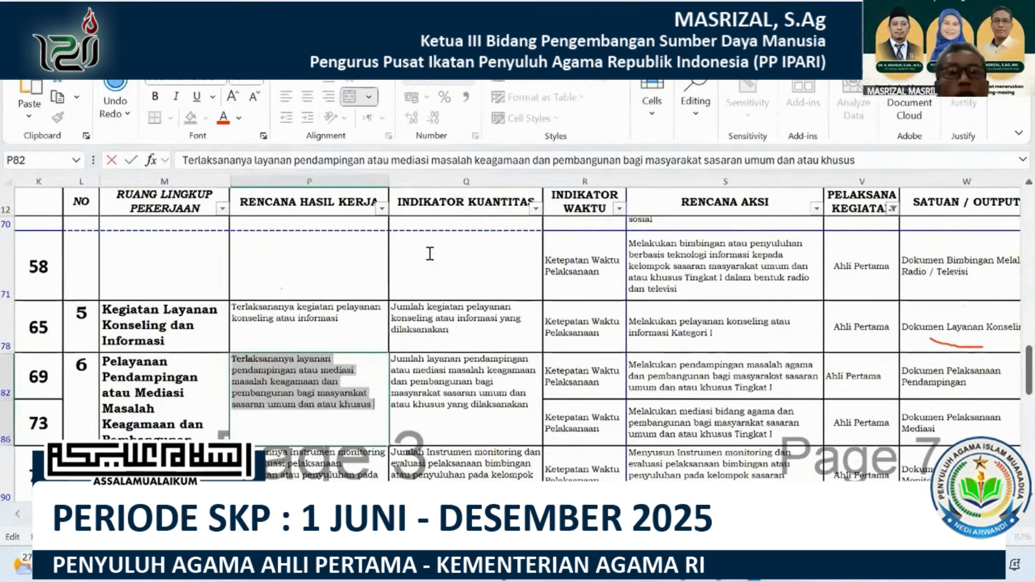
key(Tab)
key(alt+Tab)
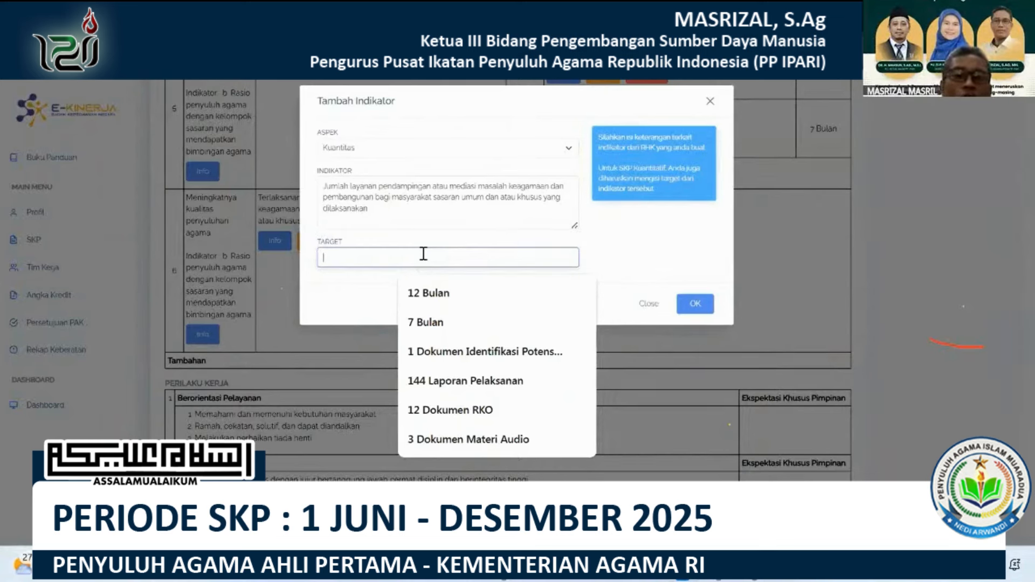
Set the sixth RHK's quantity target to "1 Dokumen Pendampingan" and save the indicator.
text(1)
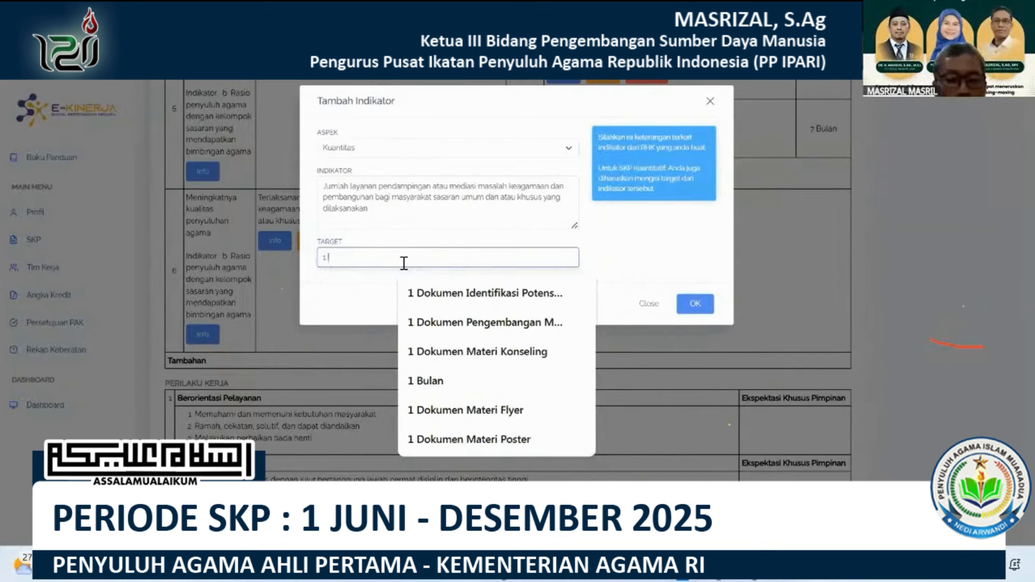
text( Dokumen)
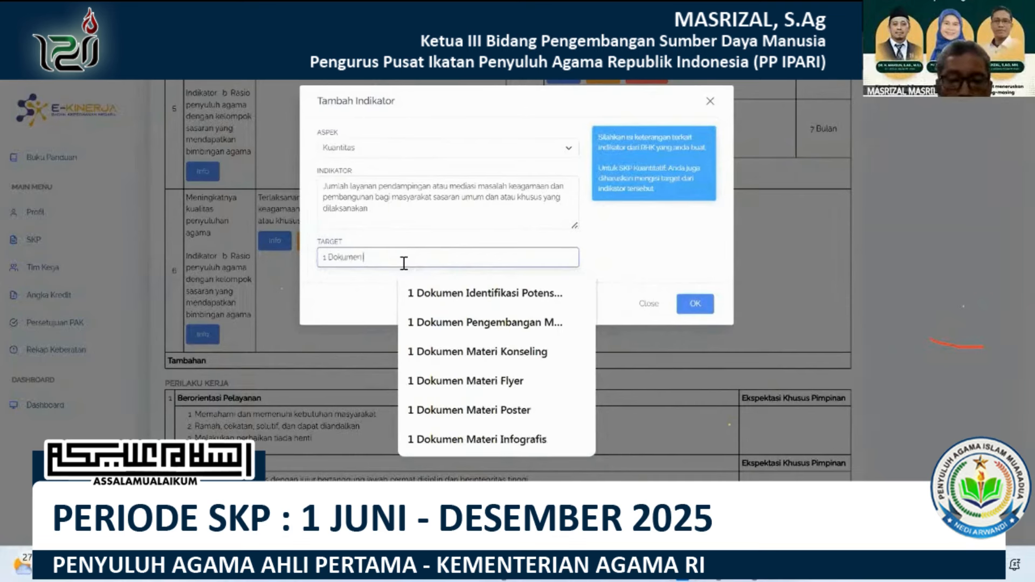
text( P)
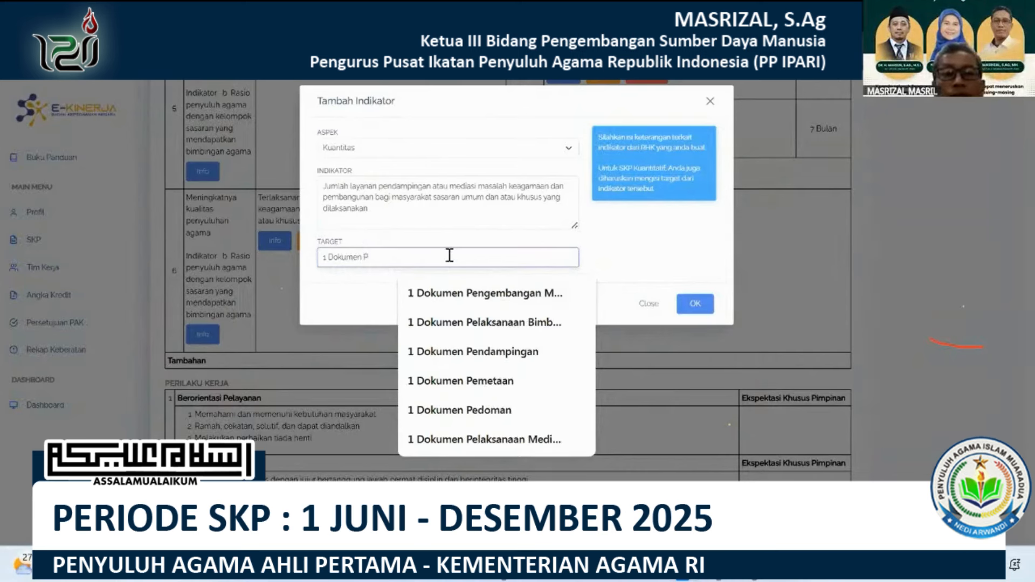
click(492, 354)
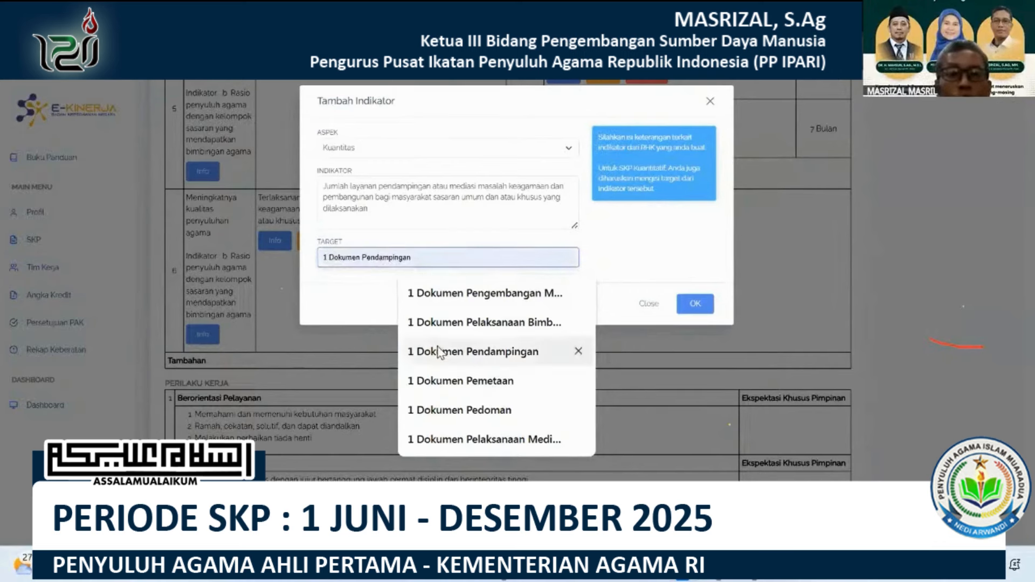
click(687, 297)
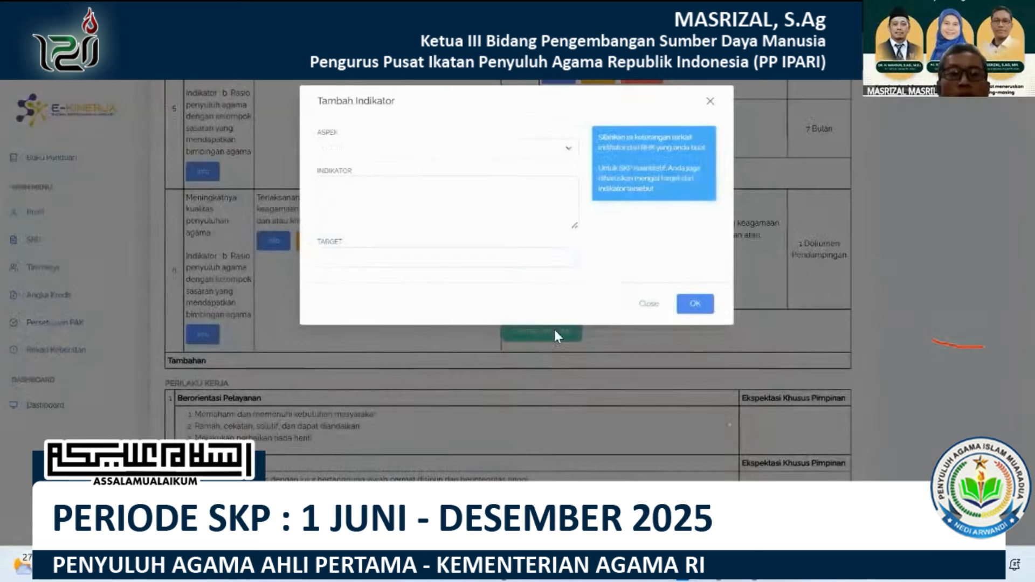
Add a Waktu indicator "Ketepatan Waktu Pelaksanaan" with the target "7 Bulan" to the sixth RHK.
click(416, 148)
click(371, 209)
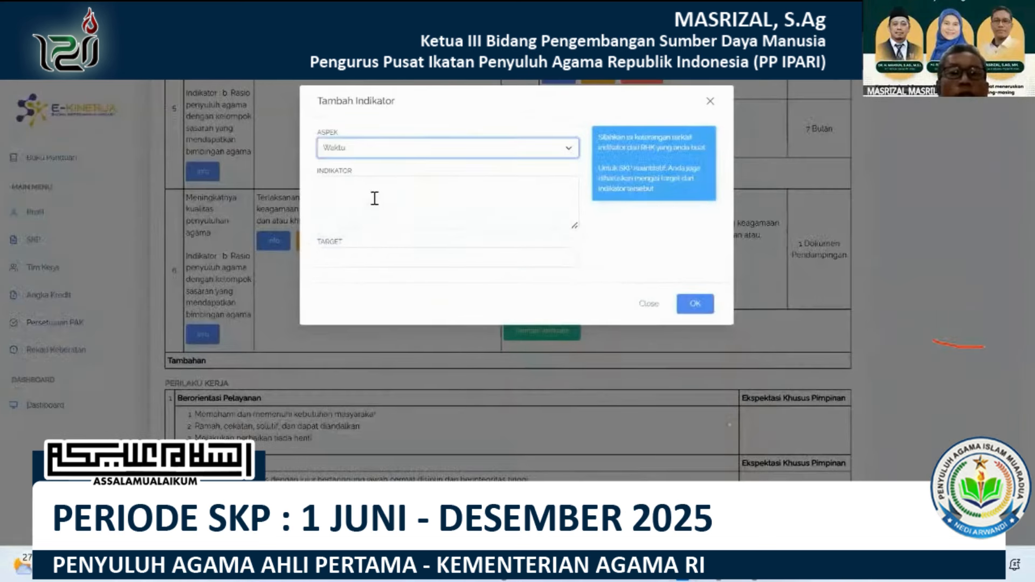
click(375, 198)
text(Kete)
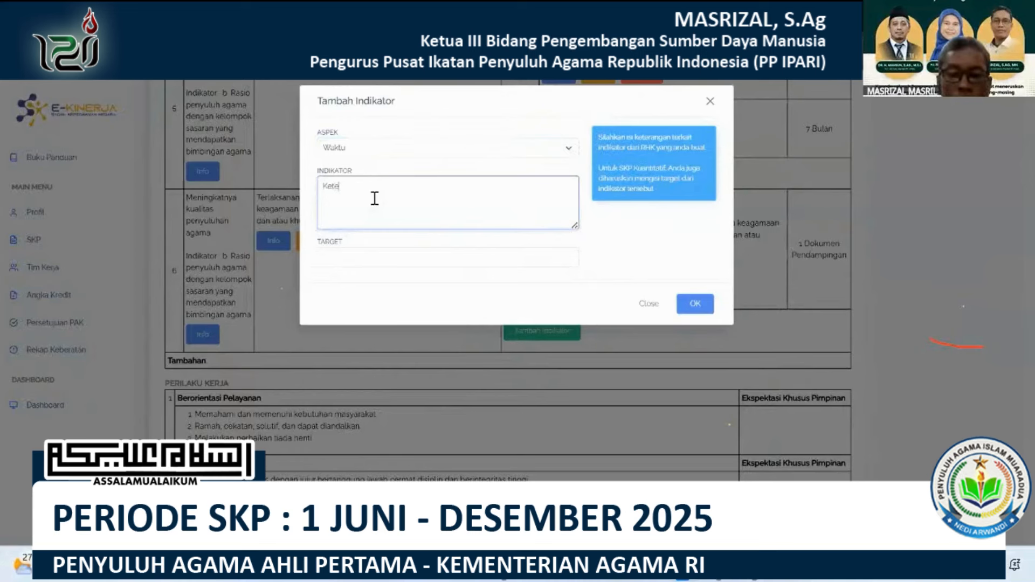
text(patan Waktu )
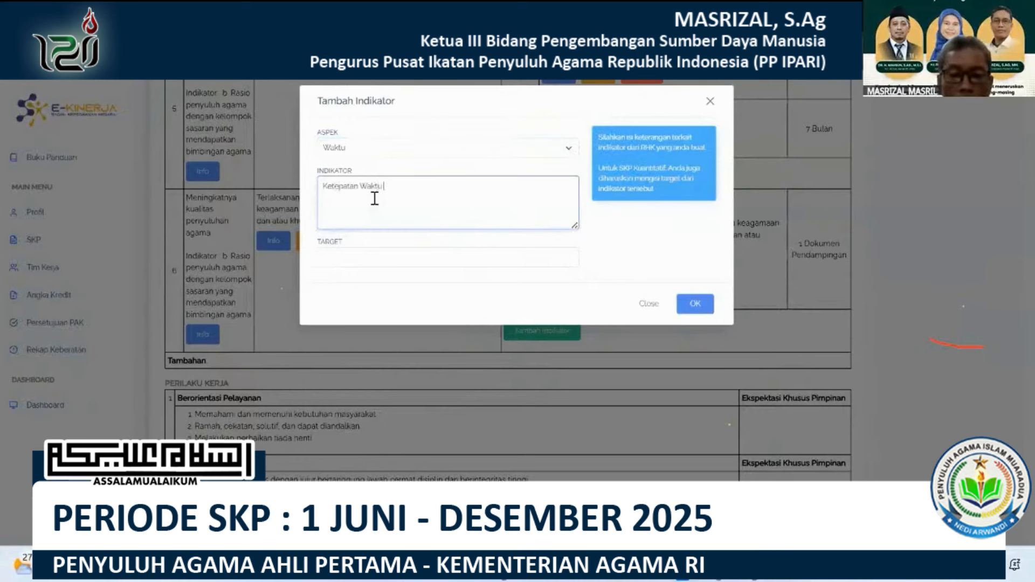
text(Pelaks)
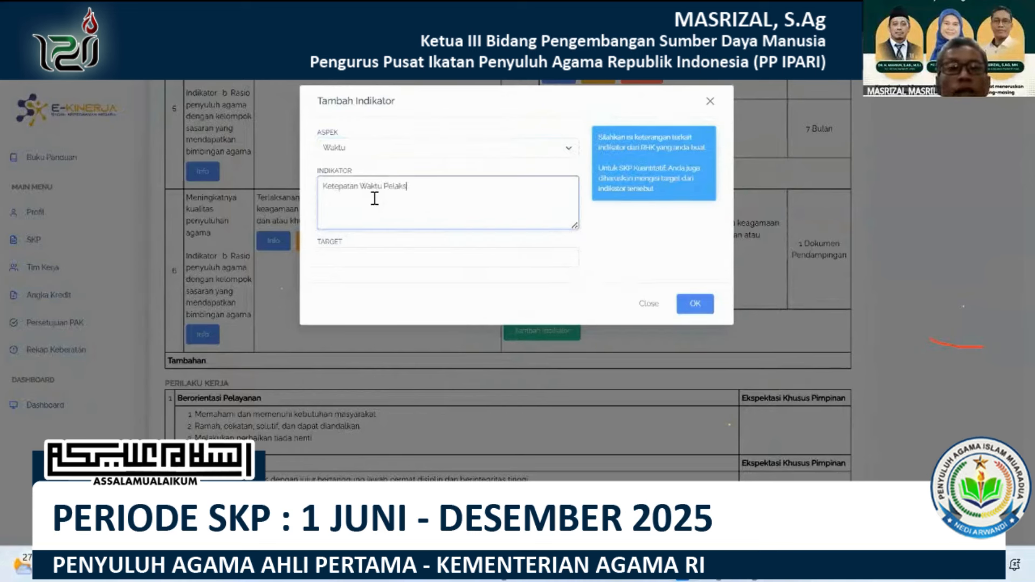
text(an)
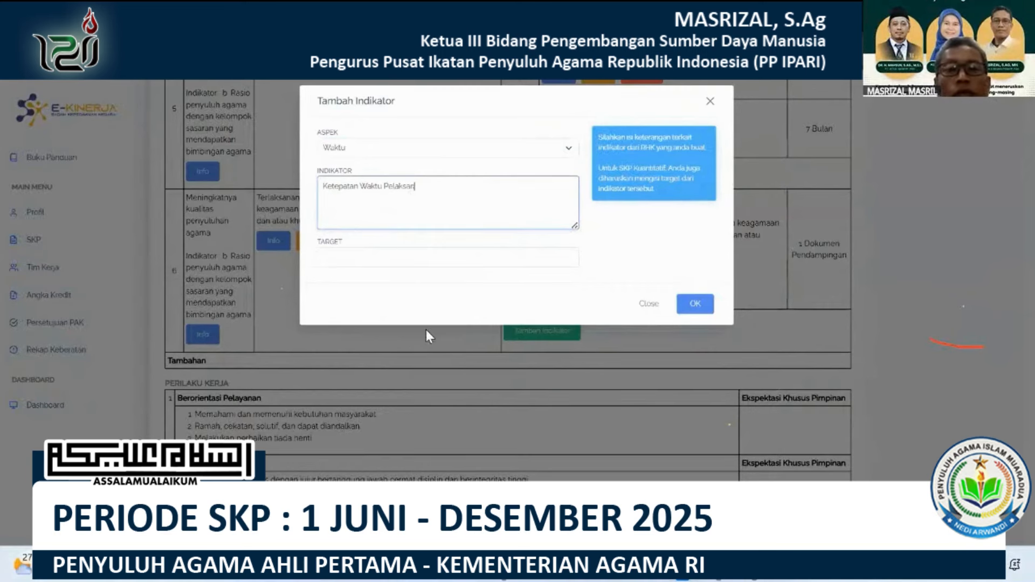
text(aan)
key(Tab)
text(7 Bulan)
click(709, 305)
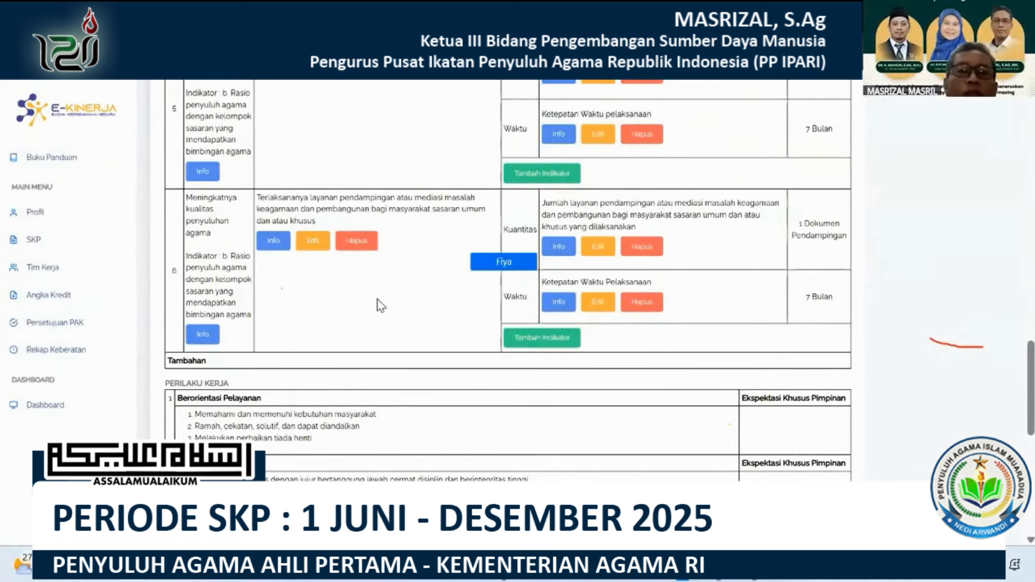
Add a seventh Utama RHK under superior indicator "b. Rasio penyuluh agama dengan kelompok sasaran yang mendapatkan bimbingan agama" with the result text from Excel row 90.
scroll(381, 305, up, 2)
scroll(372, 335, up, 5)
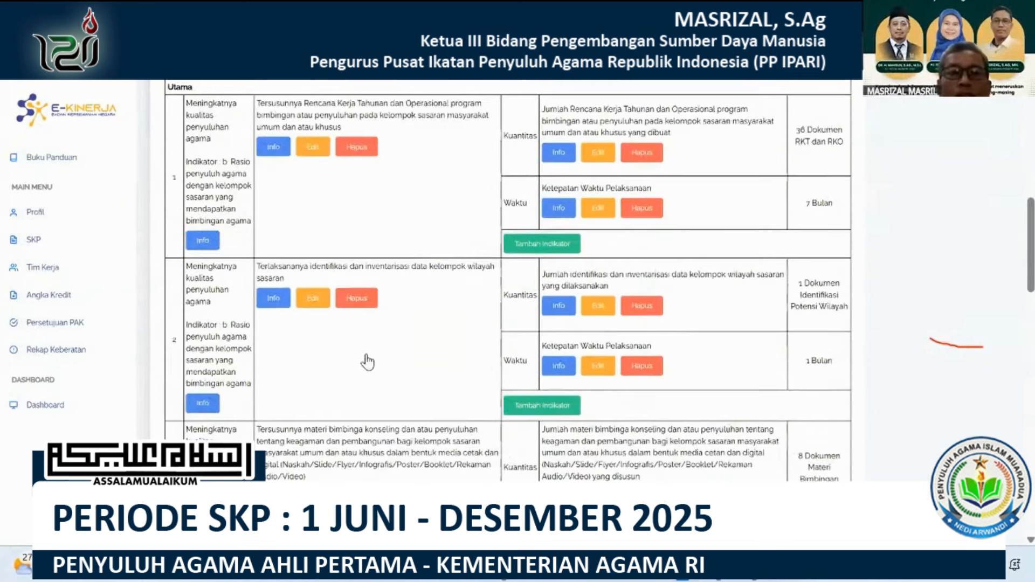
scroll(383, 359, up, 10)
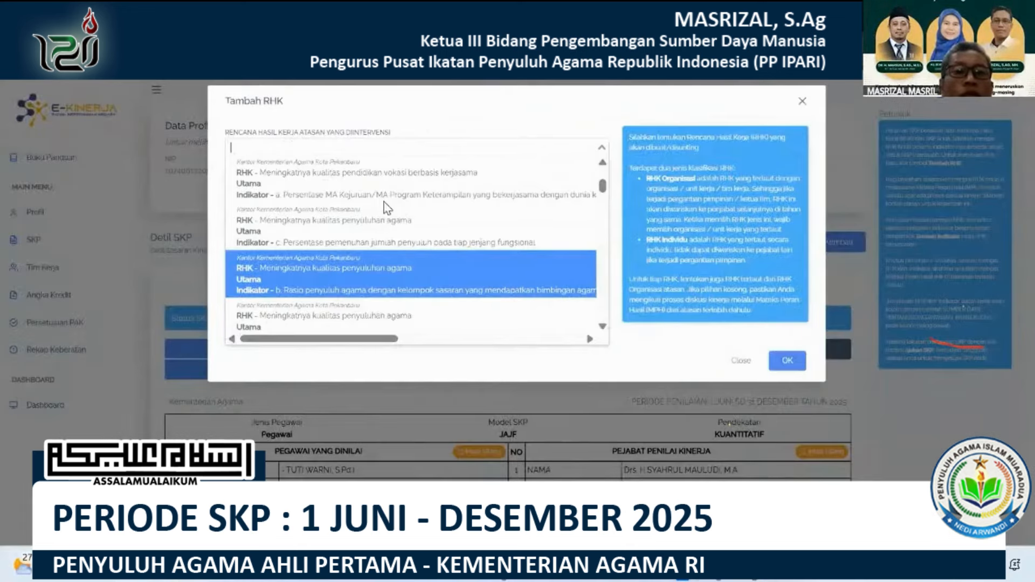
click(302, 204)
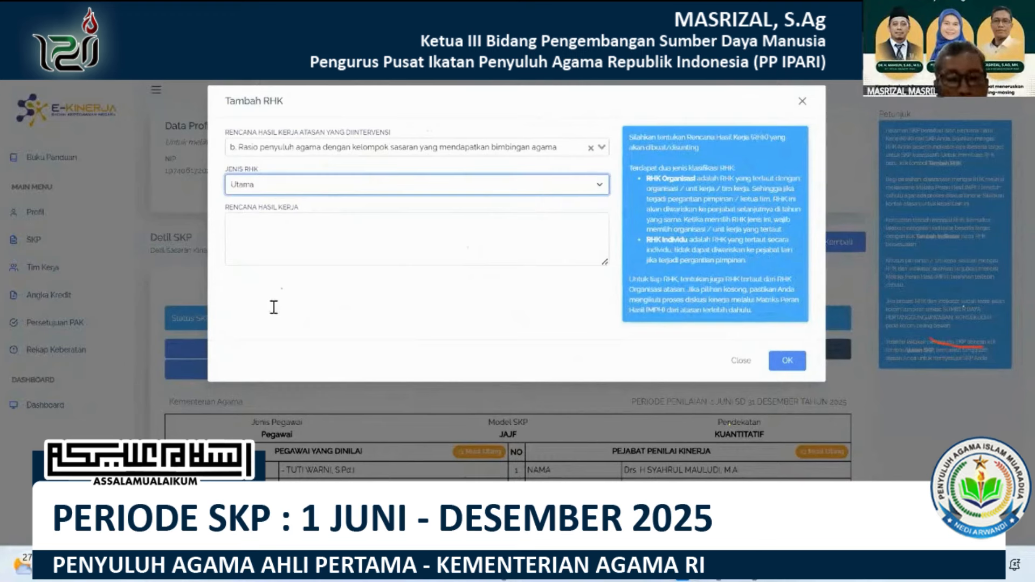
click(754, 566)
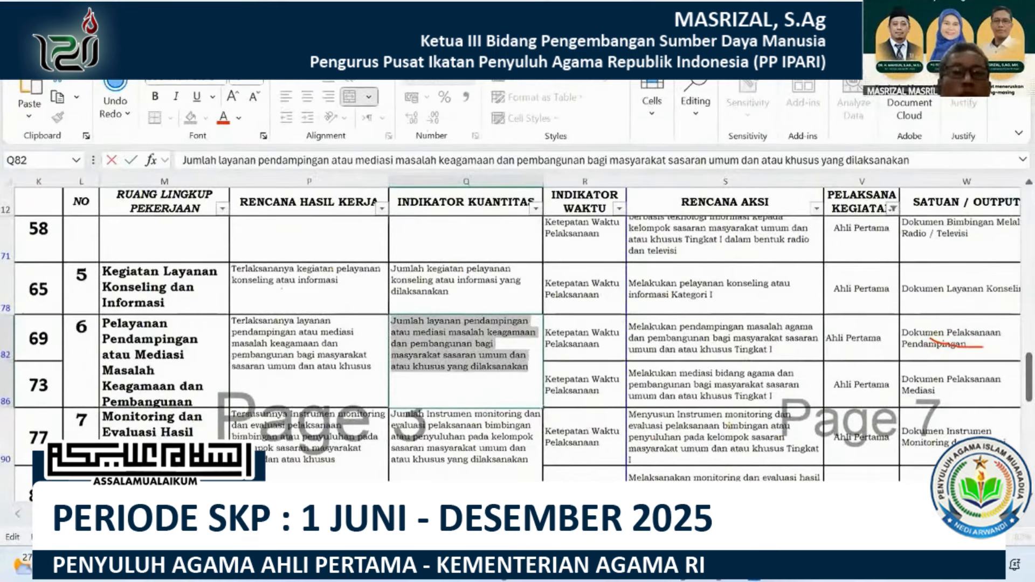
scroll(484, 362, down, 1)
double_click(340, 315)
drag(340, 315, 326, 233)
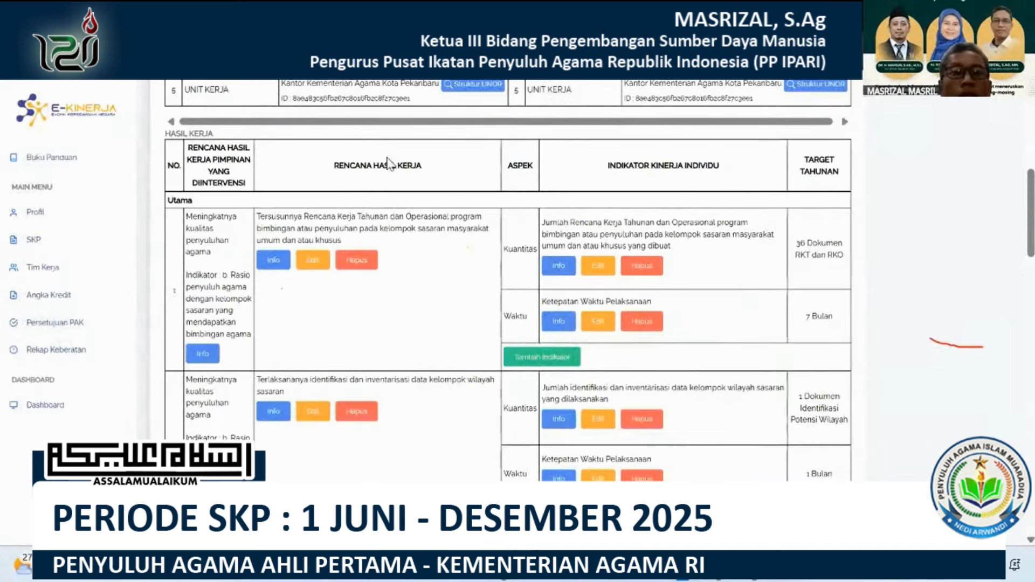
Add a Kuantitas indicator to the seventh RHK with the text from Excel cell Q90 and the target "10 Dokumen Monitoring dan Evaluasi".
scroll(351, 197, down, 15)
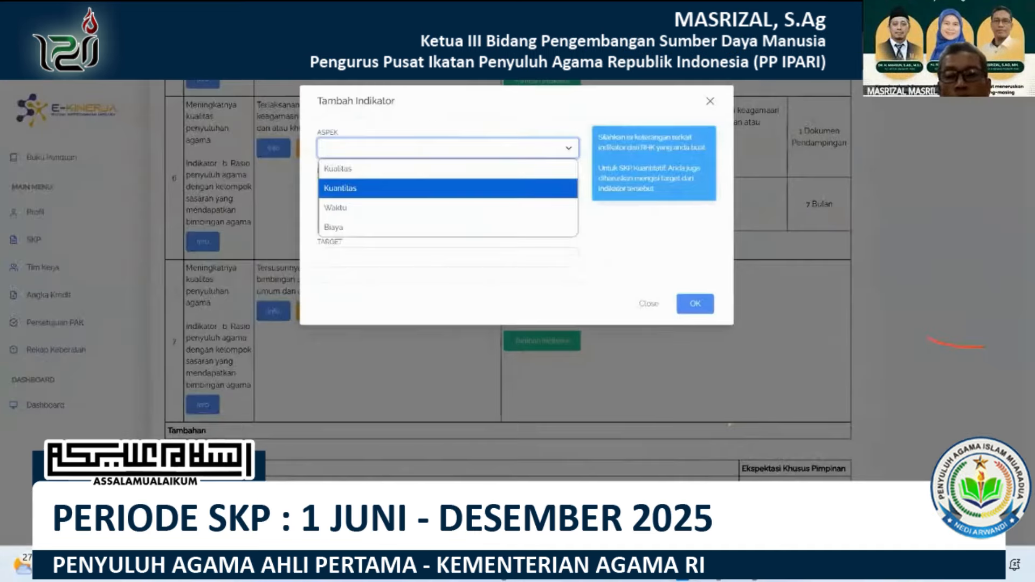
key(Return)
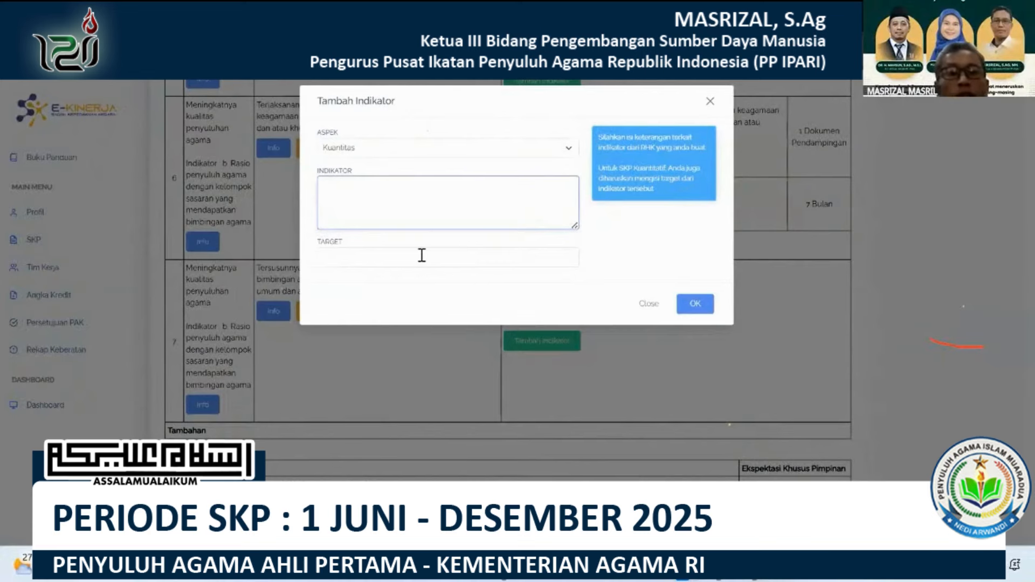
key(alt+Tab)
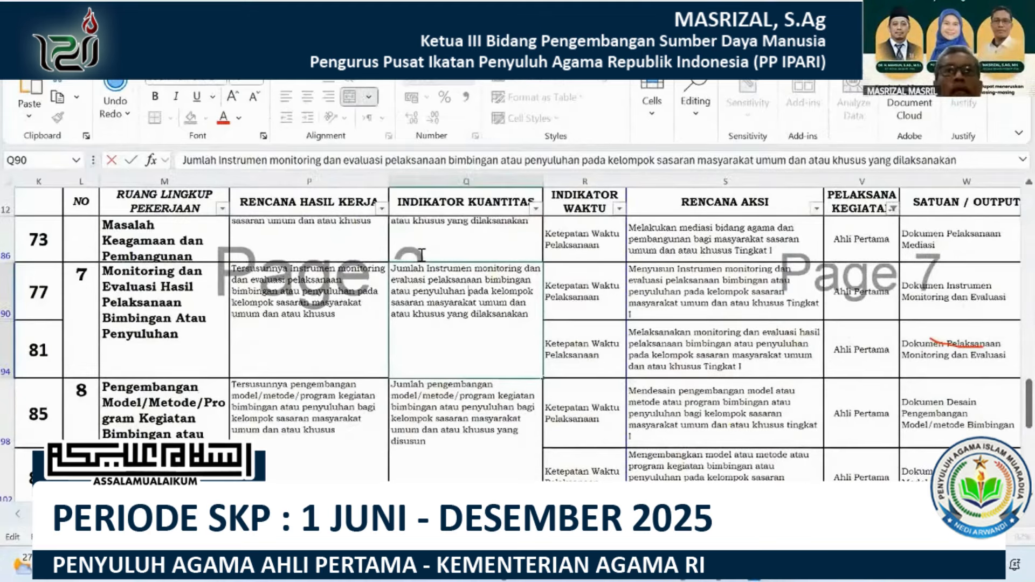
key(alt+Tab)
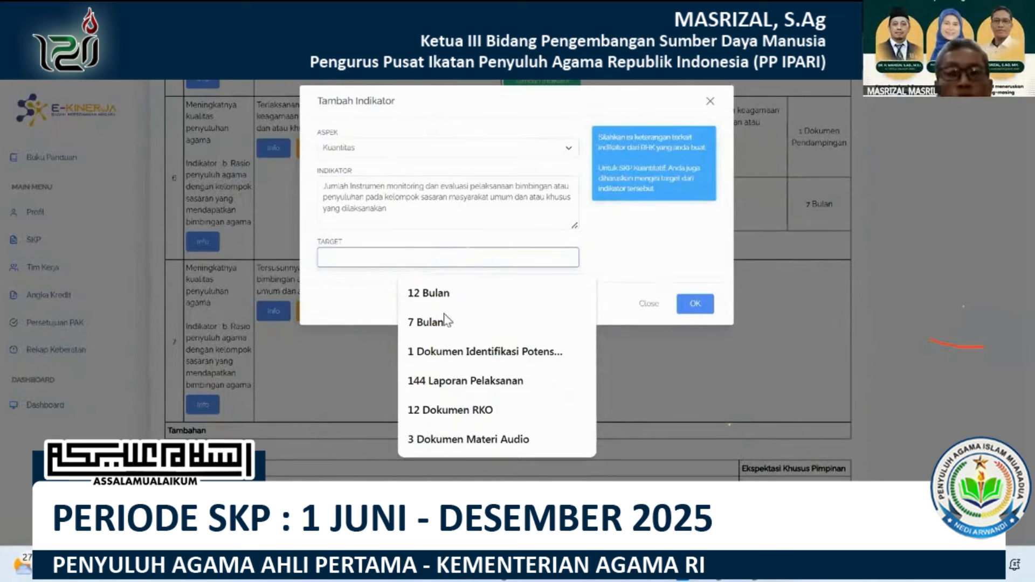
text(100)
click(542, 324)
click(700, 305)
Add a Waktu indicator "Ketepatan Waktu Pelaksanaan" with the target "7 Bulan" to the seventh RHK.
click(549, 408)
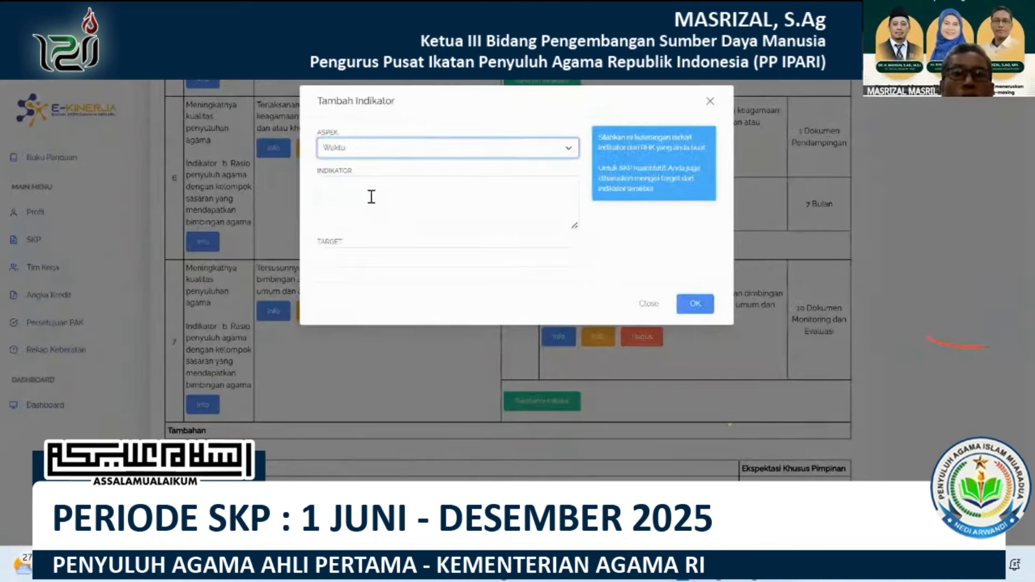
click(371, 199)
text(Ketepatan )
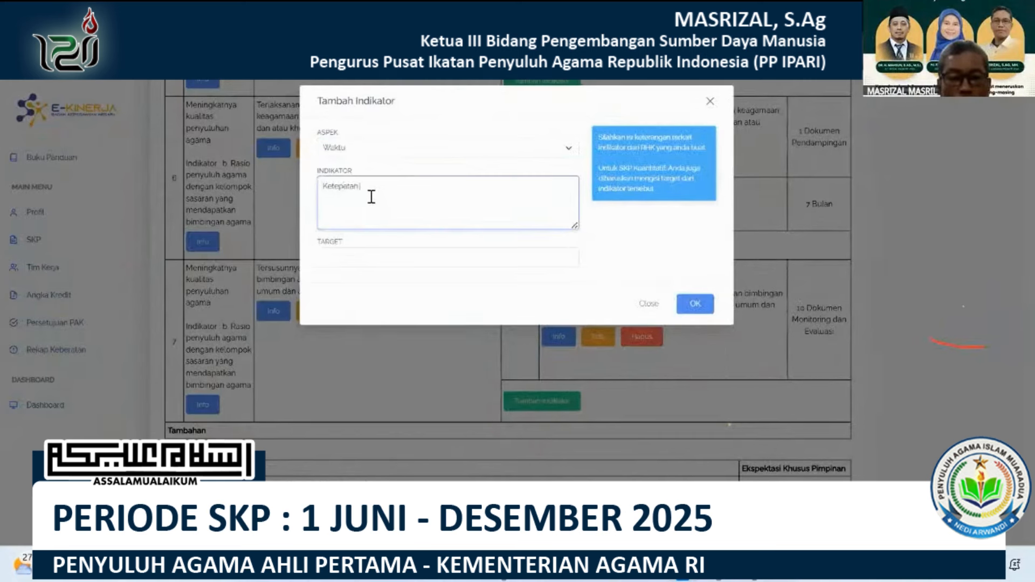
text(Waktu Pelaksanaan)
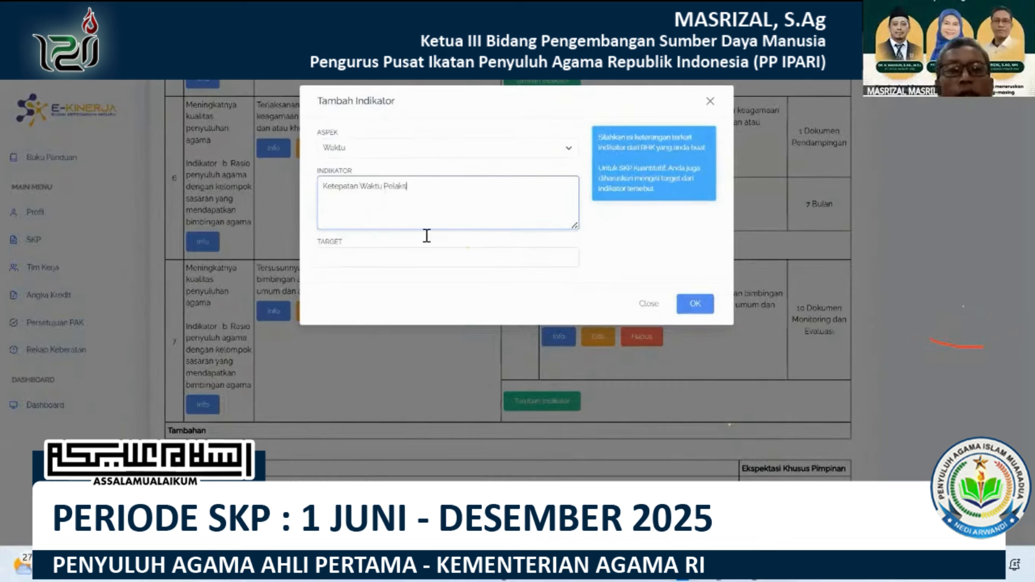
click(430, 264)
click(422, 320)
click(694, 306)
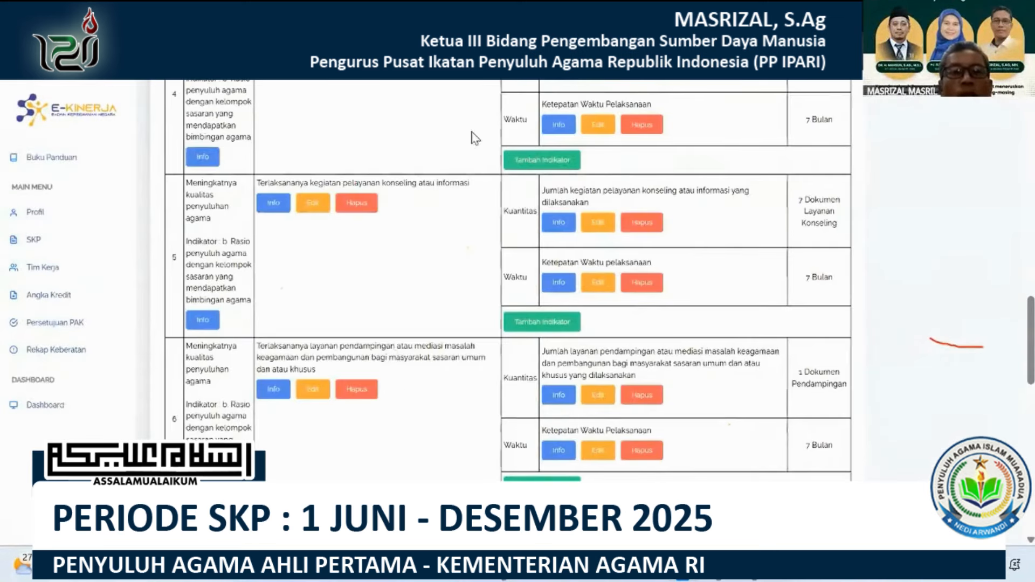
Add an eighth Utama RHK under superior indicator "b. Rasio penyuluh agama dengan kelompok sasaran yang mendapatkan bimbingan agama" with the result text from Excel row 98.
scroll(473, 134, up, 20)
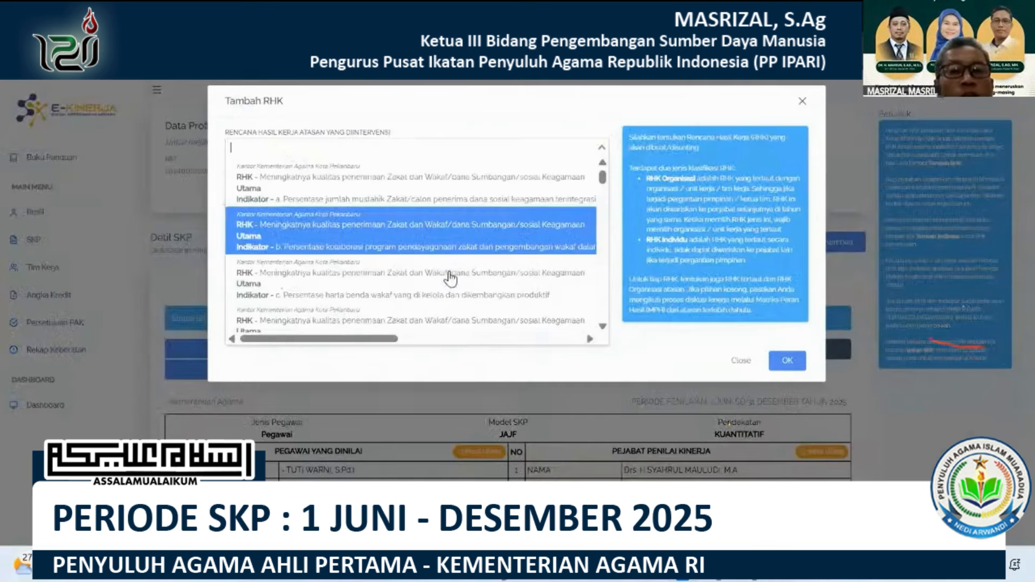
scroll(451, 273, down, 4)
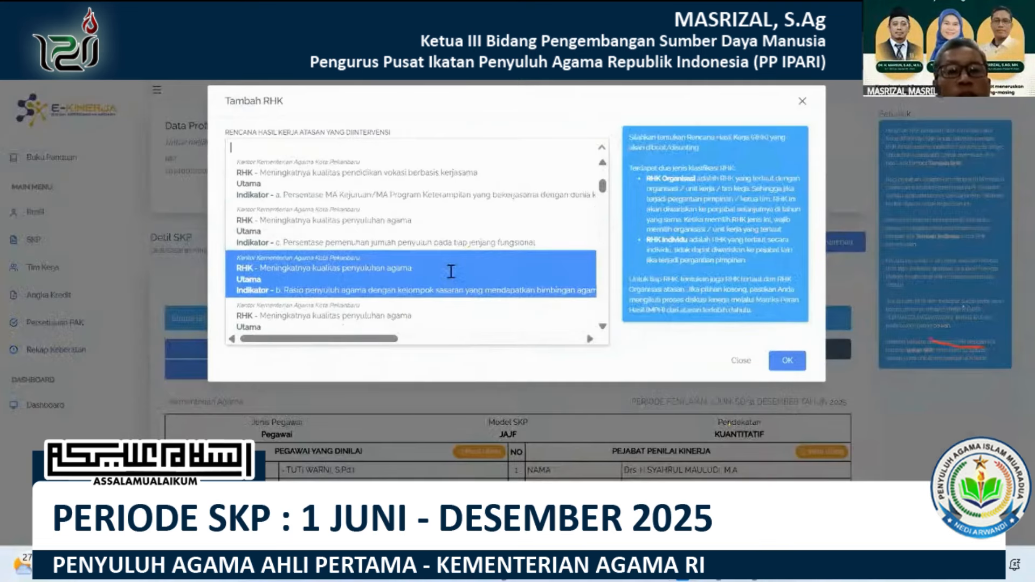
click(451, 275)
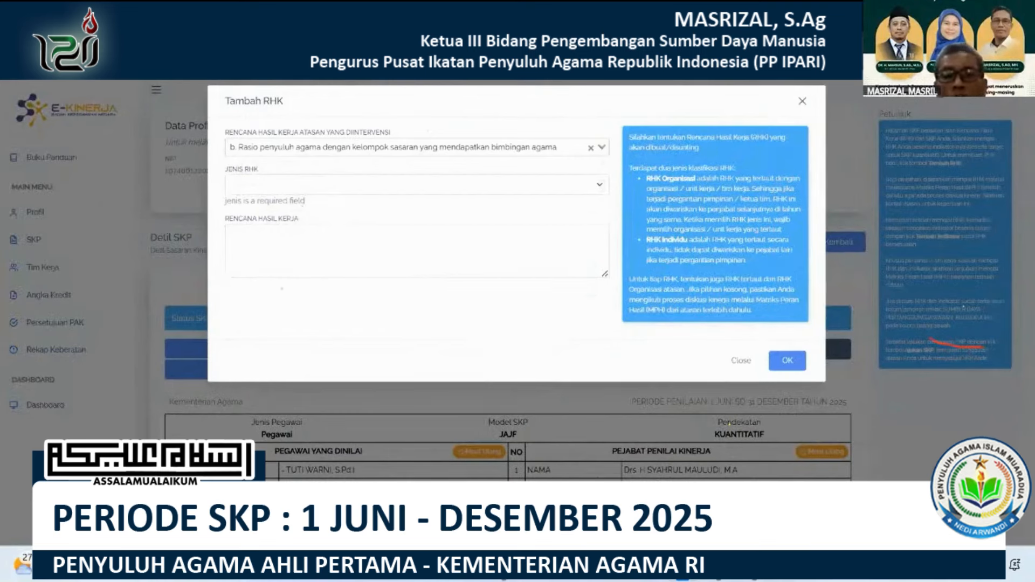
click(431, 185)
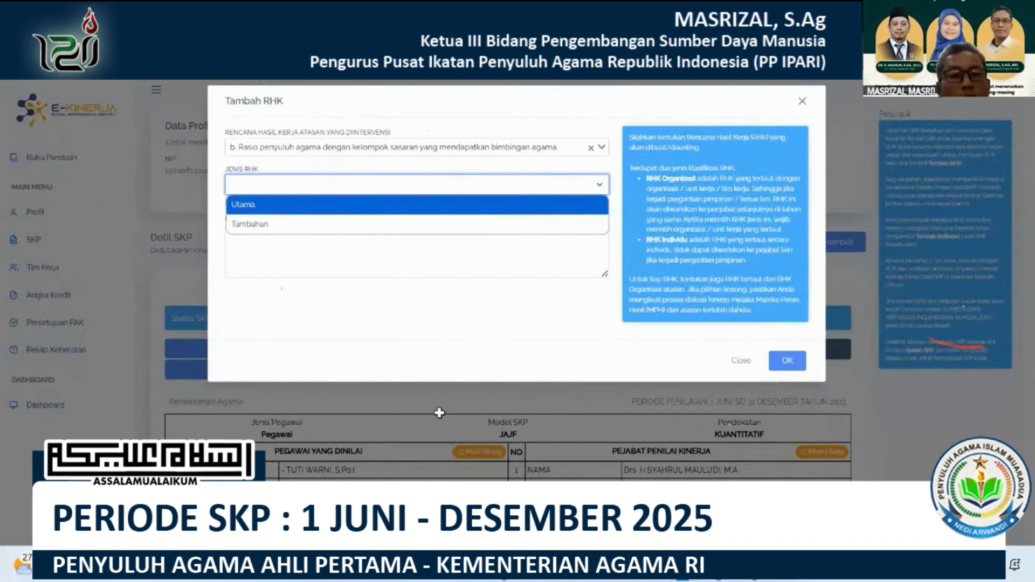
click(754, 575)
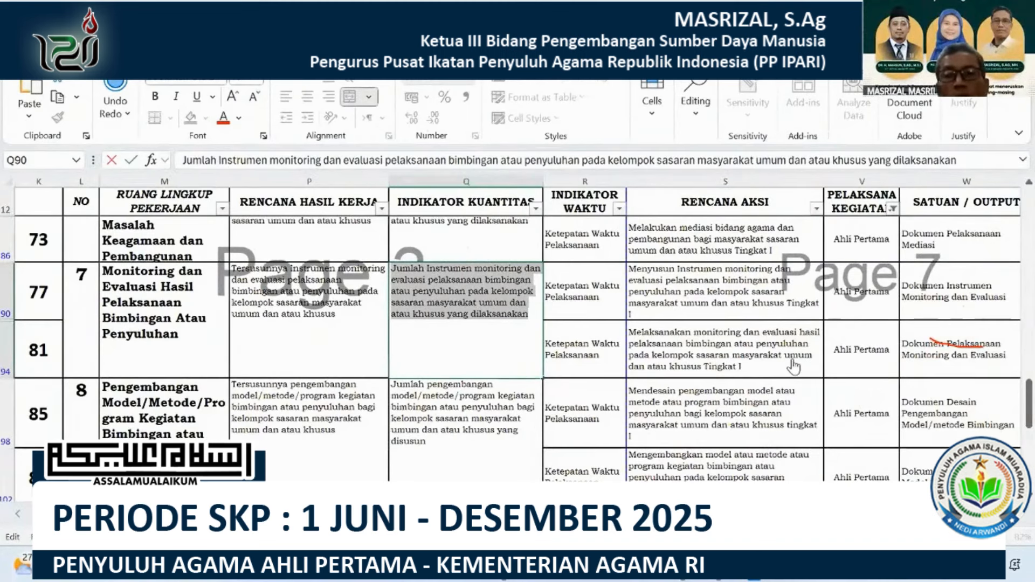
click(683, 575)
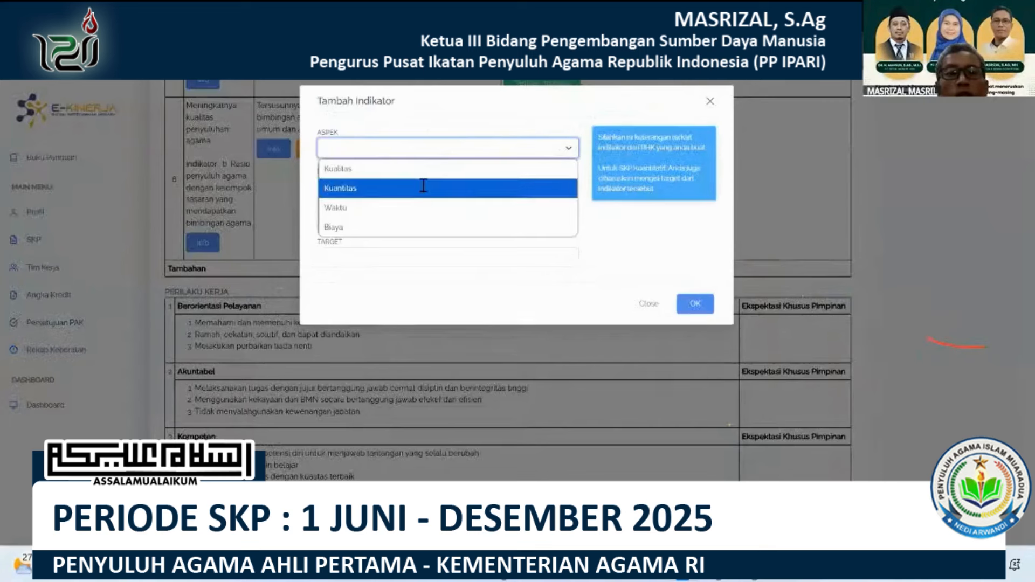
Add a Kuantitas indicator to the eighth RHK with the text from Excel cell Q98 and the target "1 Dokumen Pengembangan Metode Bimbingan".
click(423, 186)
click(423, 185)
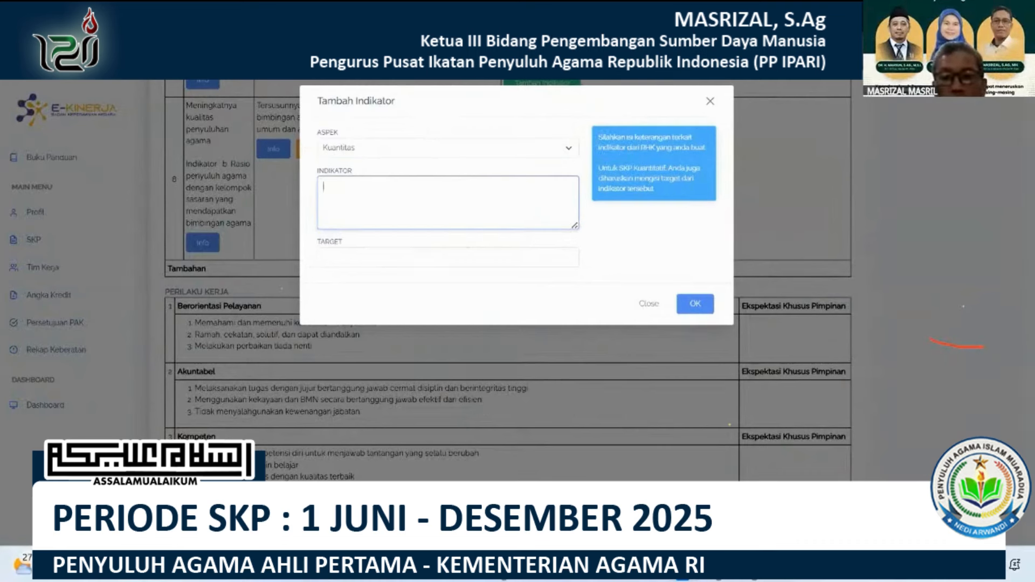
key(alt+Tab)
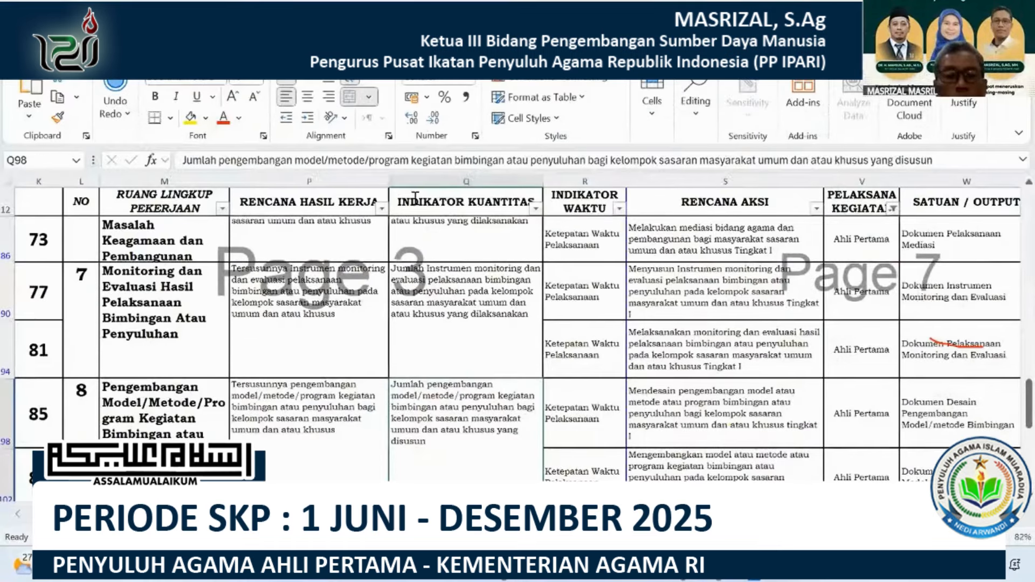
key(alt+Tab)
text(Jumlah pengembangan model/metode/program kegiatan bimbingan atau penyuluhan bagi kelompok sasaran masyarakat umum dan atau khusus yang disusun)
click(425, 261)
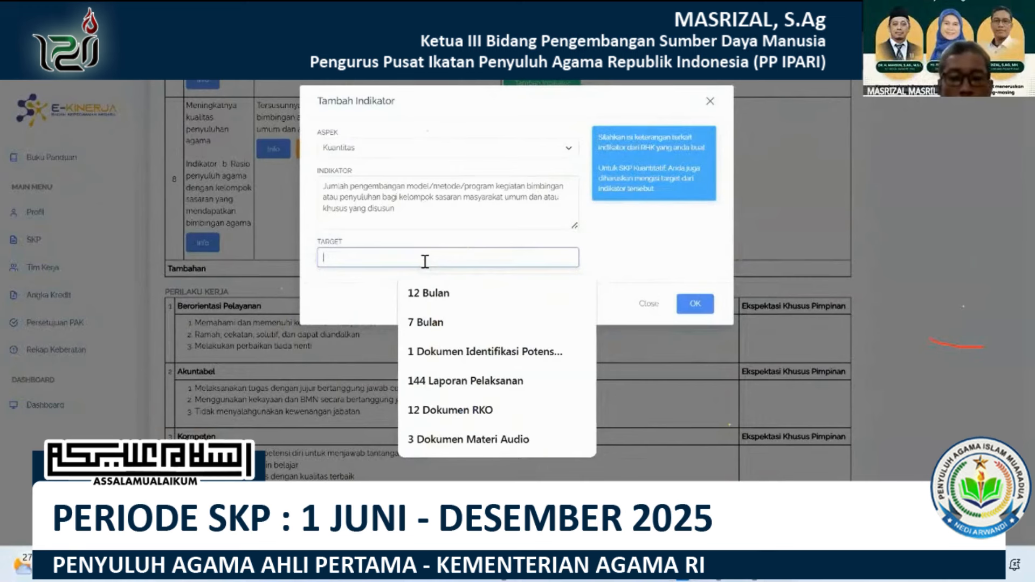
text(1 Dokumen,)
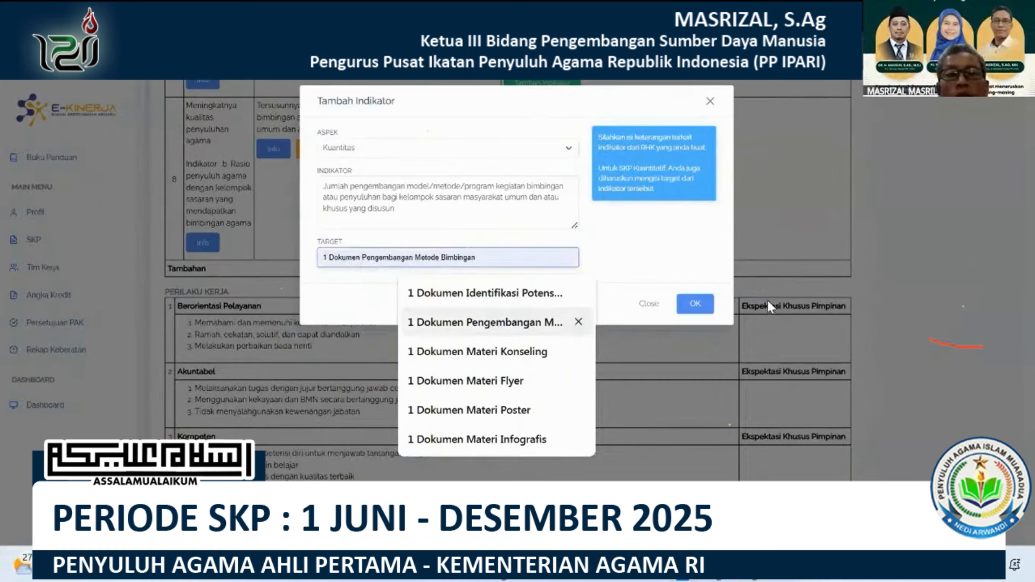
click(695, 307)
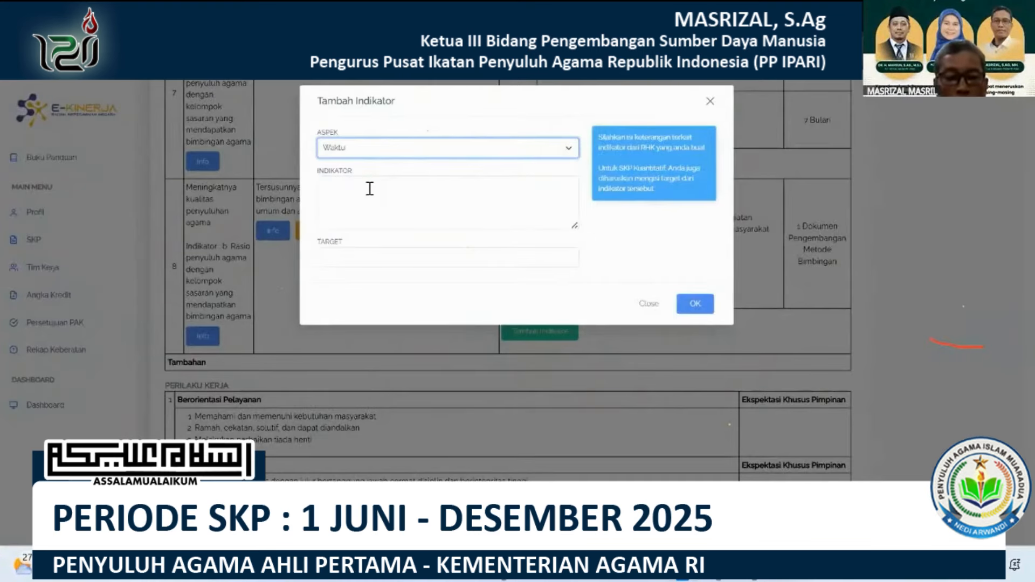
Start a Waktu indicator for the eighth RHK and fill in its text as "Ketepatan Waktu Pelaksanaan".
click(369, 188)
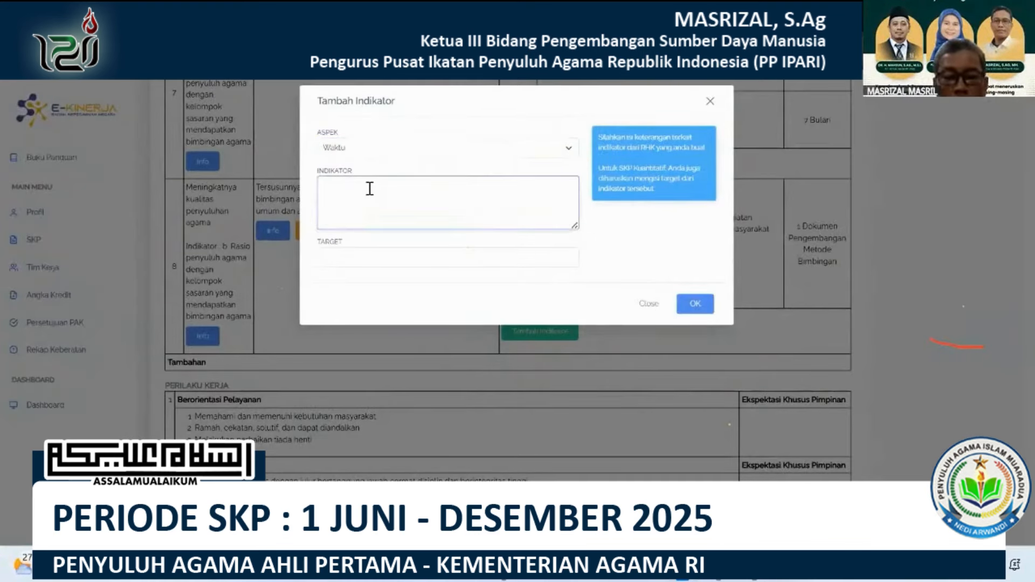
text(Ketepatan Waktu Pe)
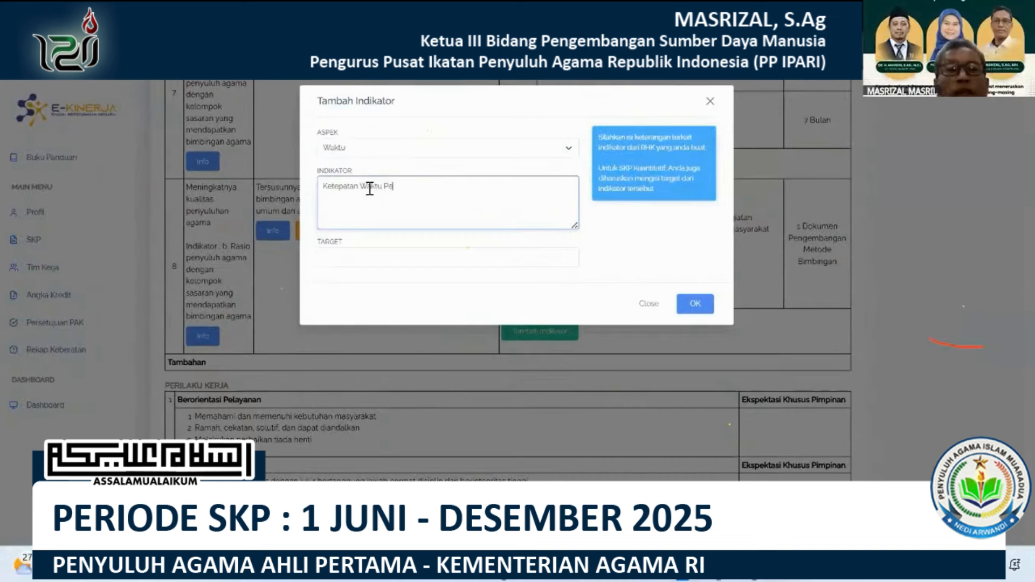
text(lak)
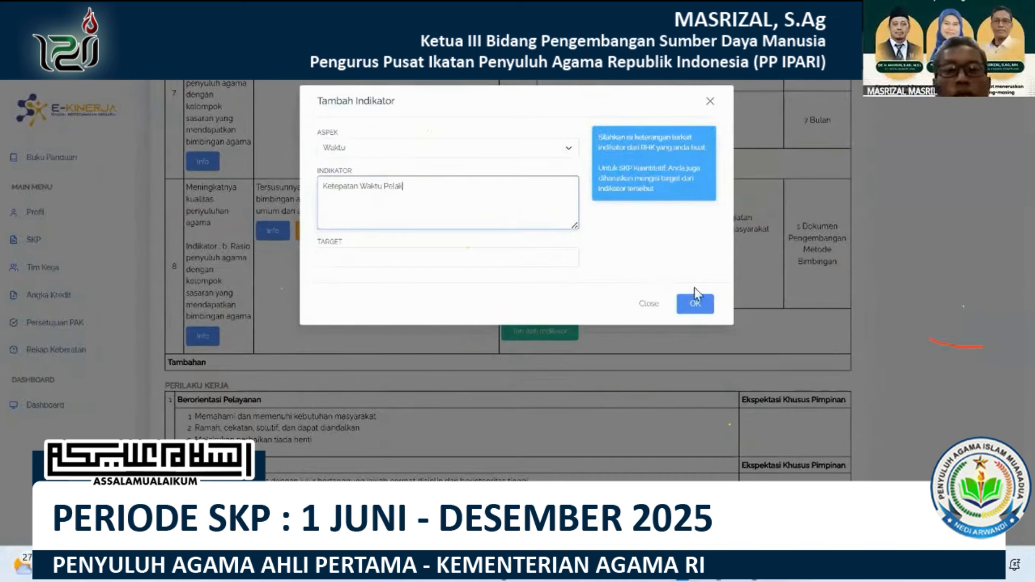
text(sanaan)
key(Tab)
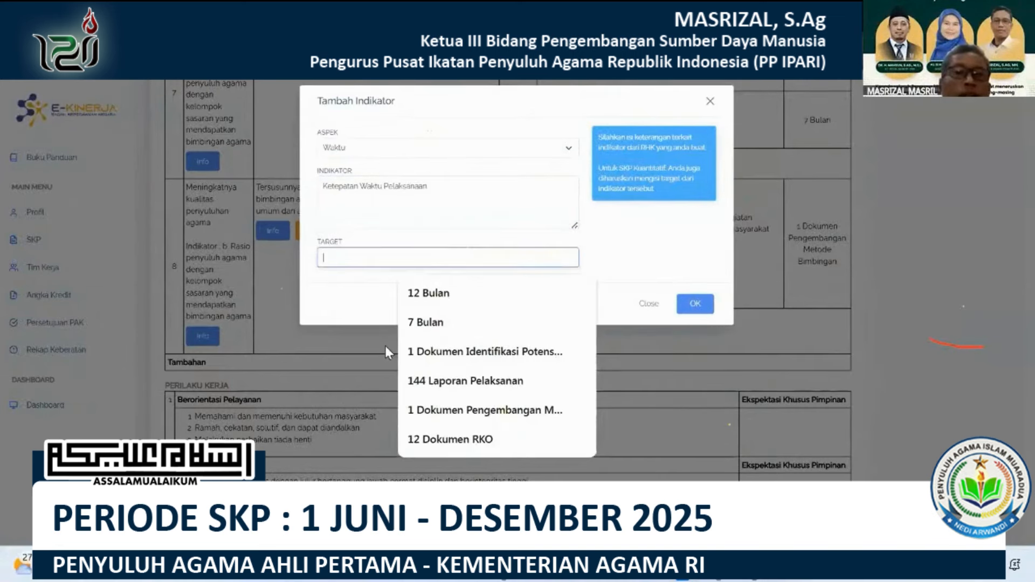